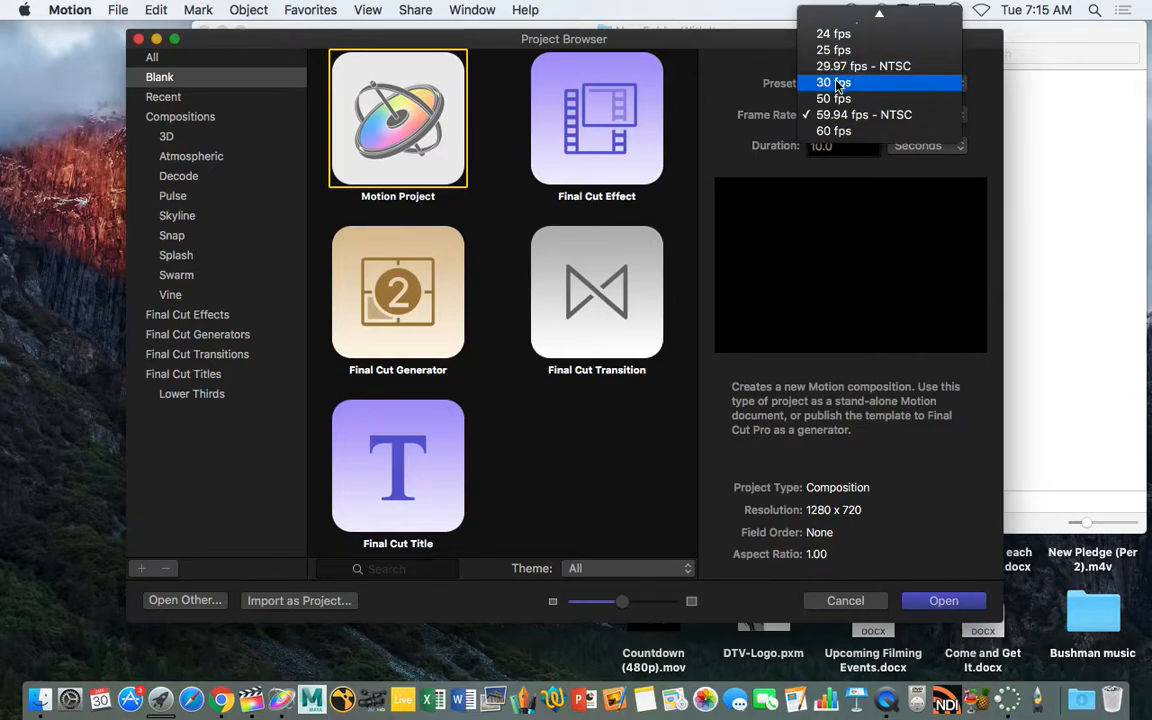
- Create a blank Motion Project with the Broadcast HD 720 preset at a frame rate of 30 fps
click(837, 84)
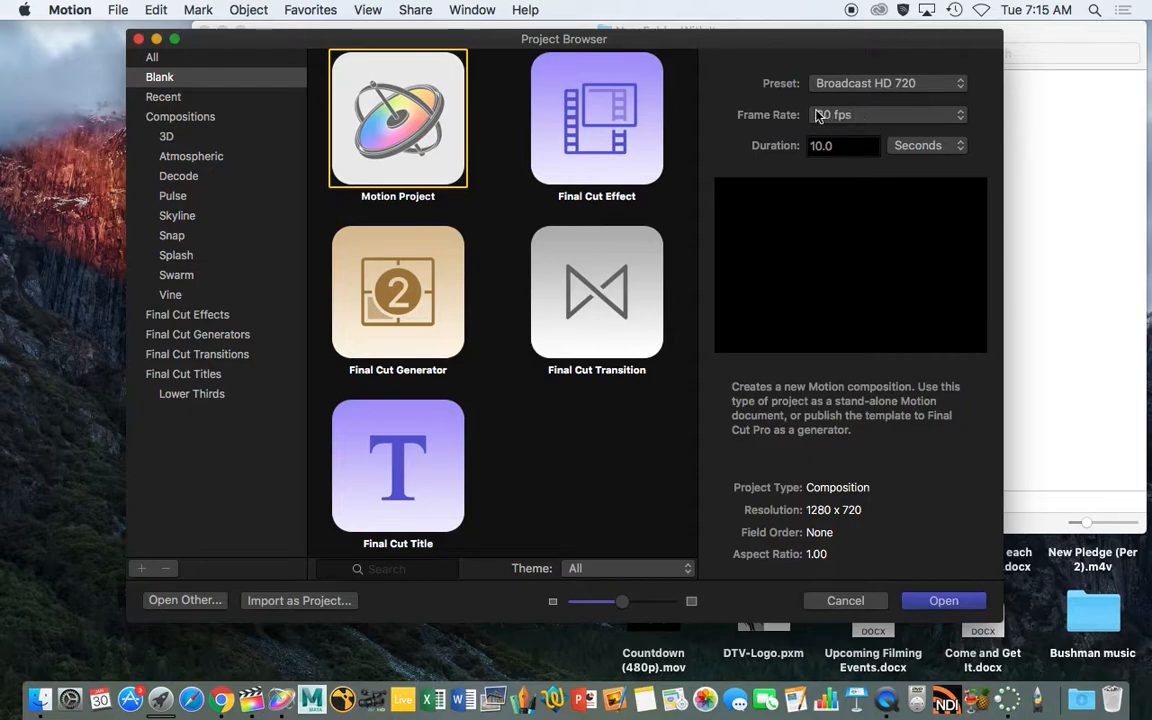
click(841, 116)
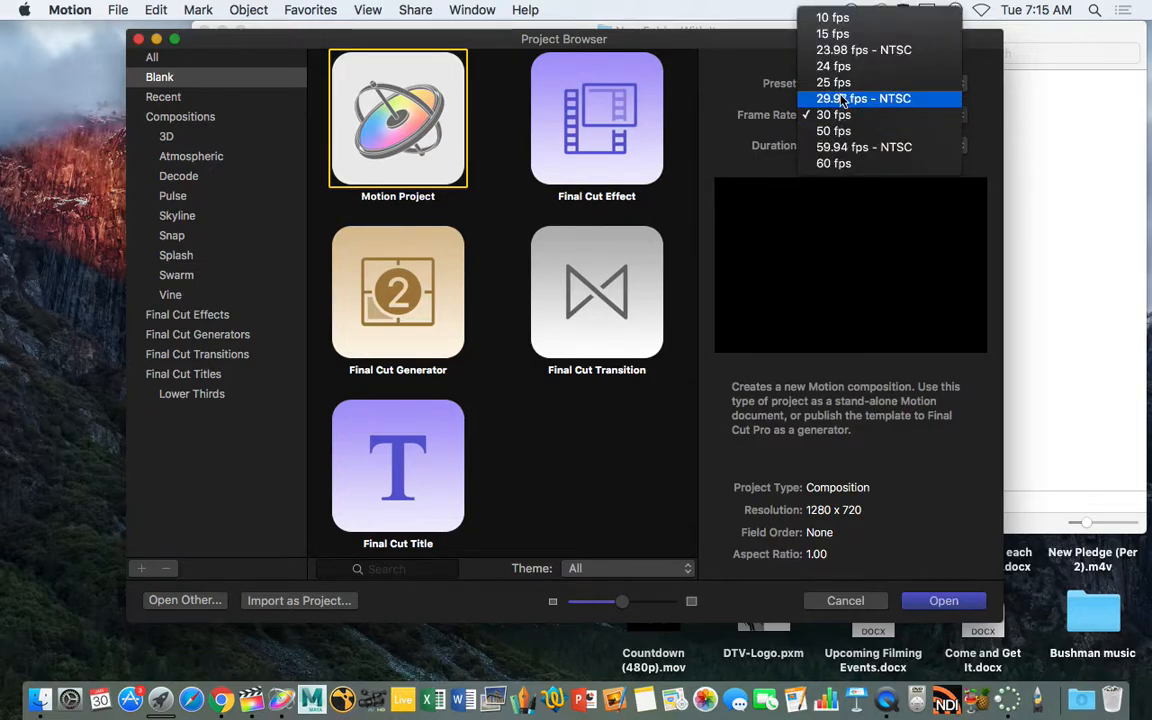
click(837, 116)
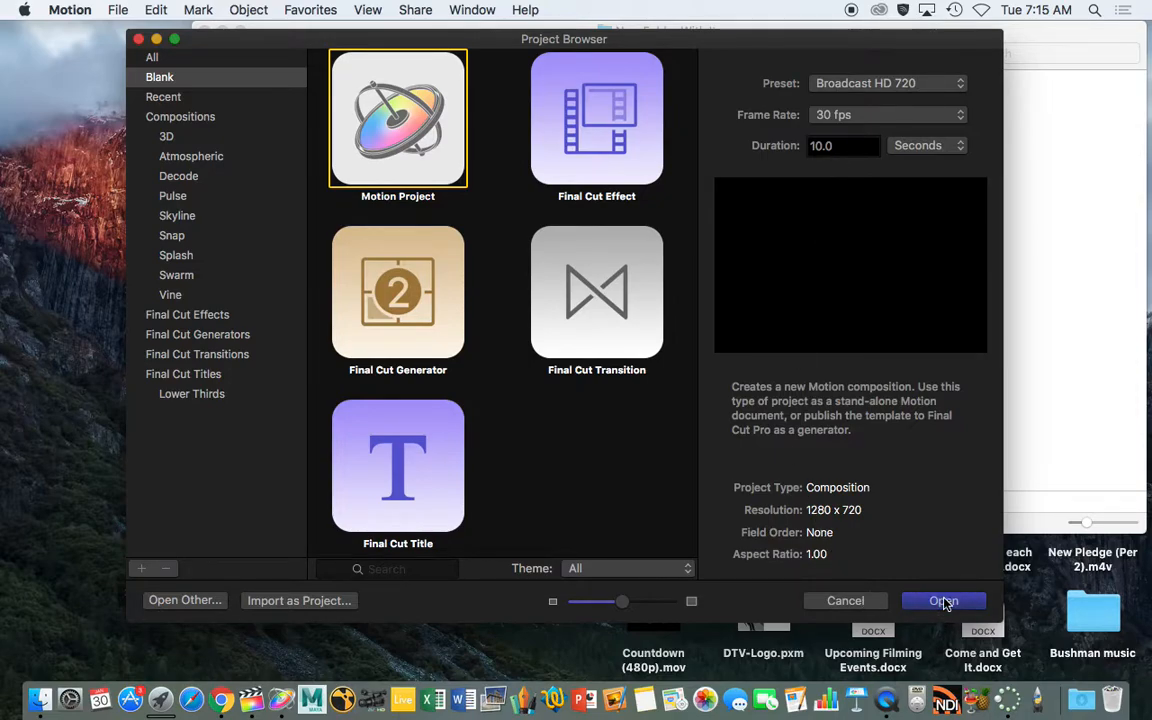
click(943, 601)
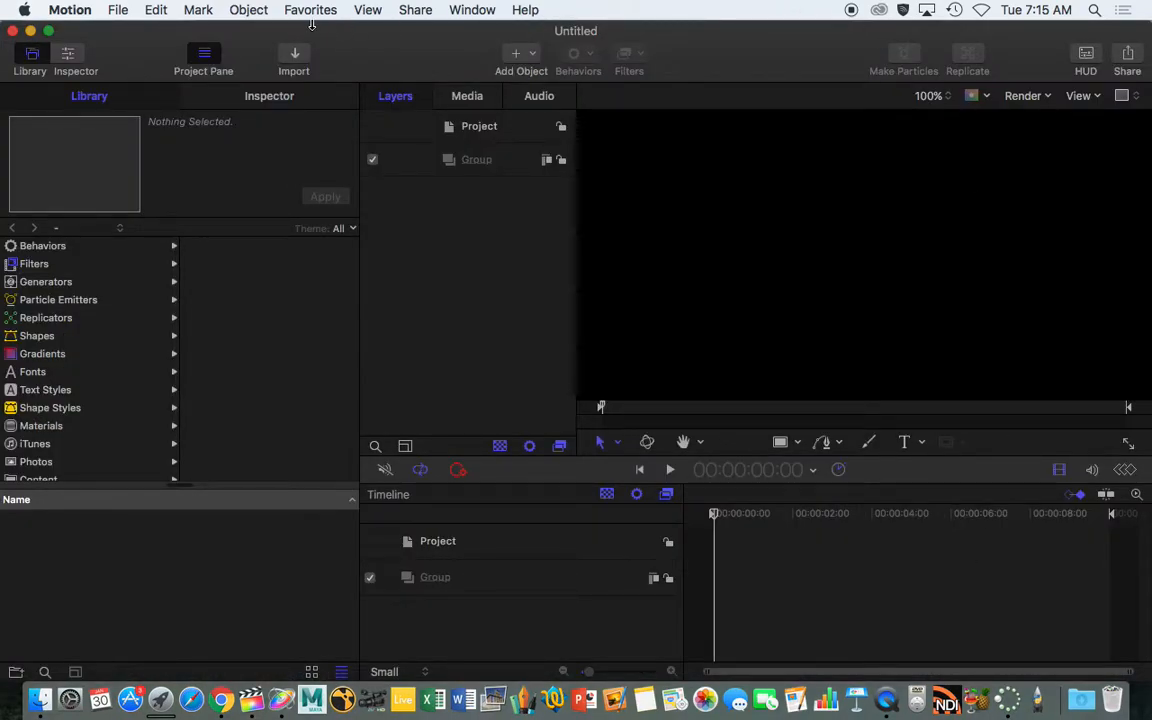
- Save the project to the Desktop as "Poster replacement"
click(115, 12)
click(143, 124)
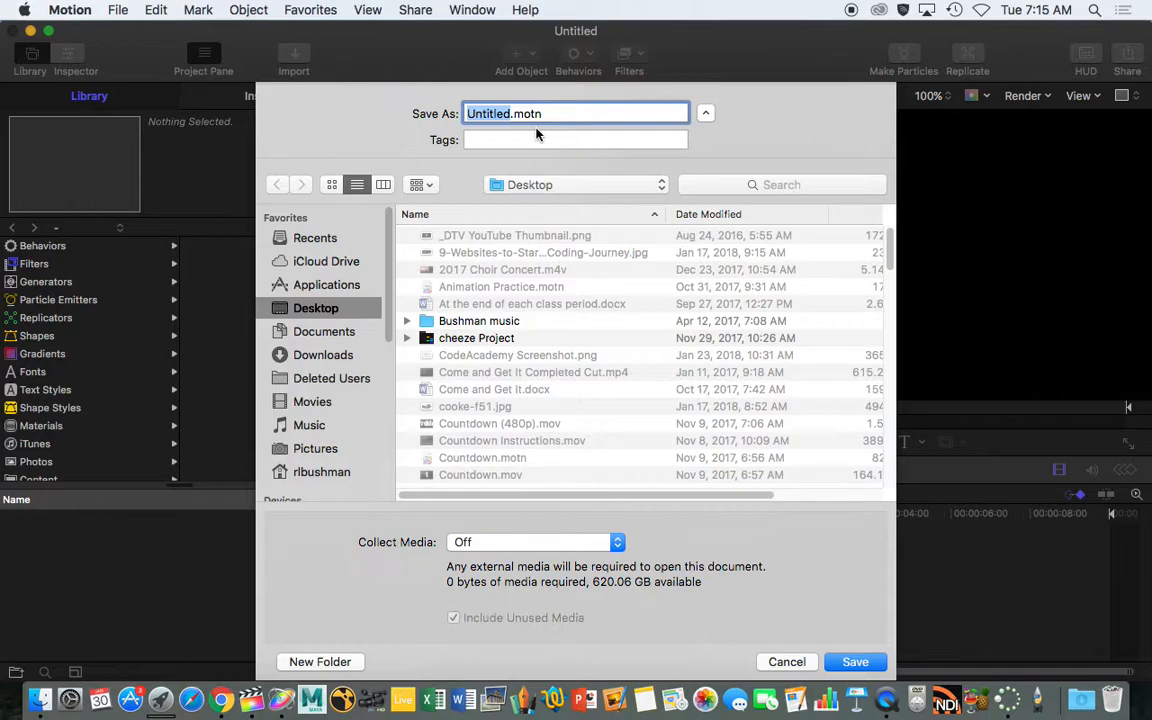
text(Poster replacement)
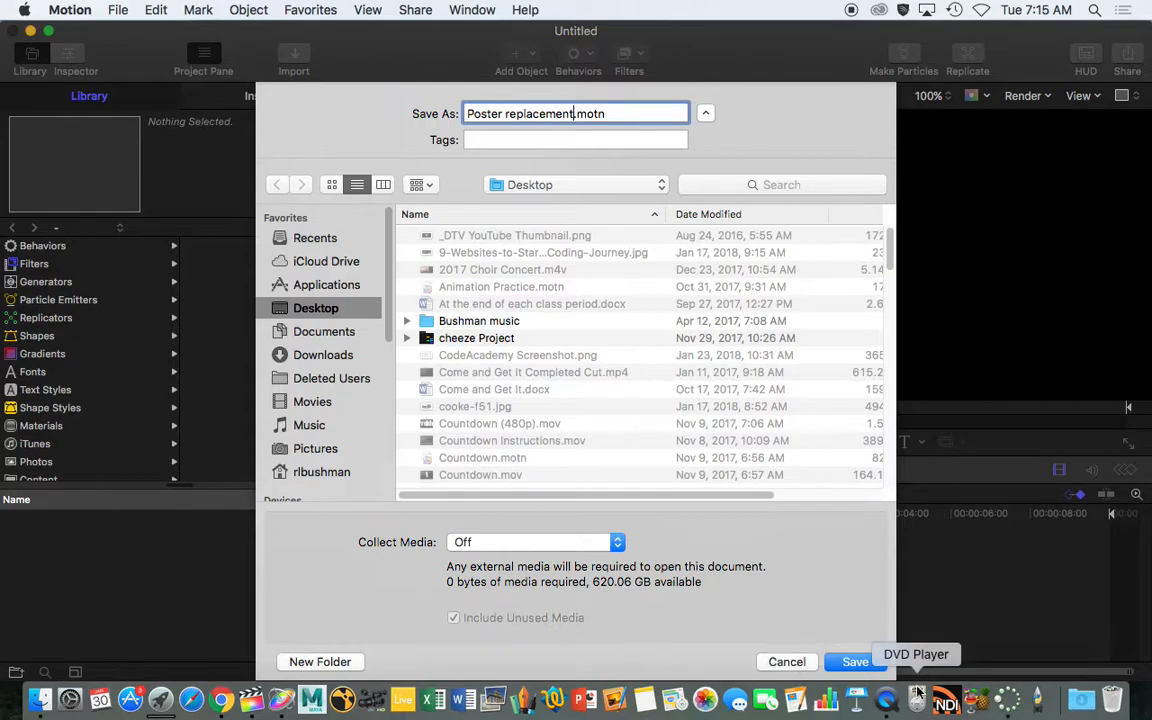
click(845, 662)
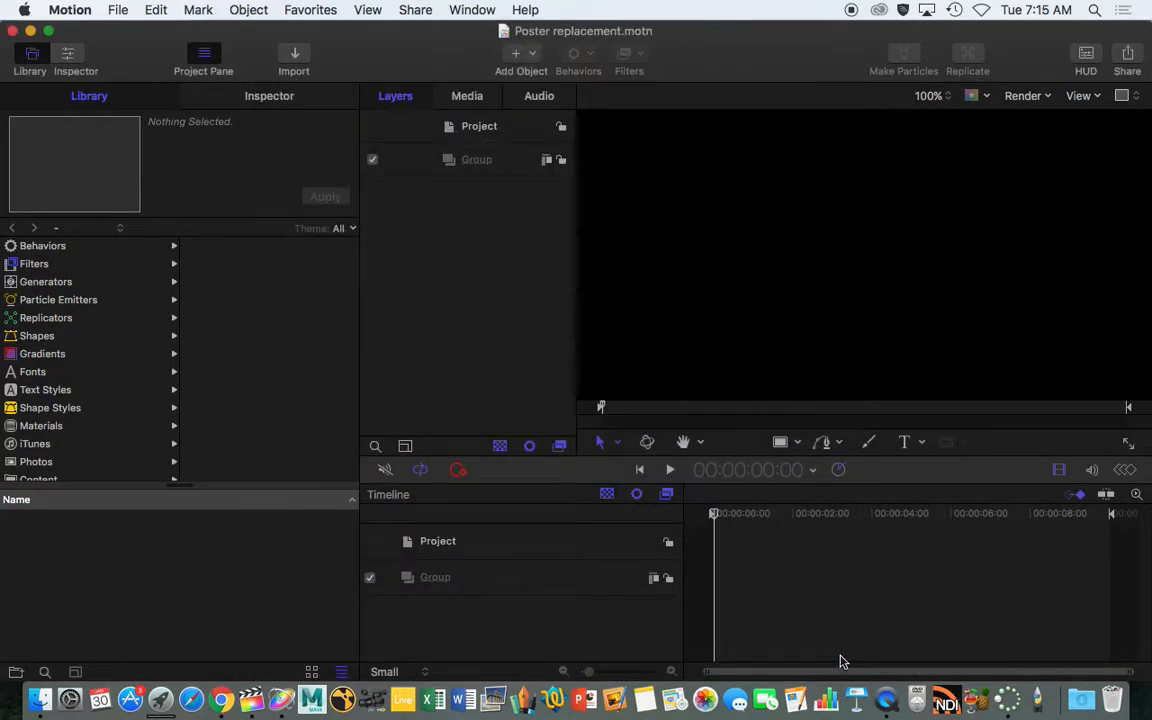
- Preview and import the video classroom posters.MOV from New Folder With Items on the Desktop
click(938, 96)
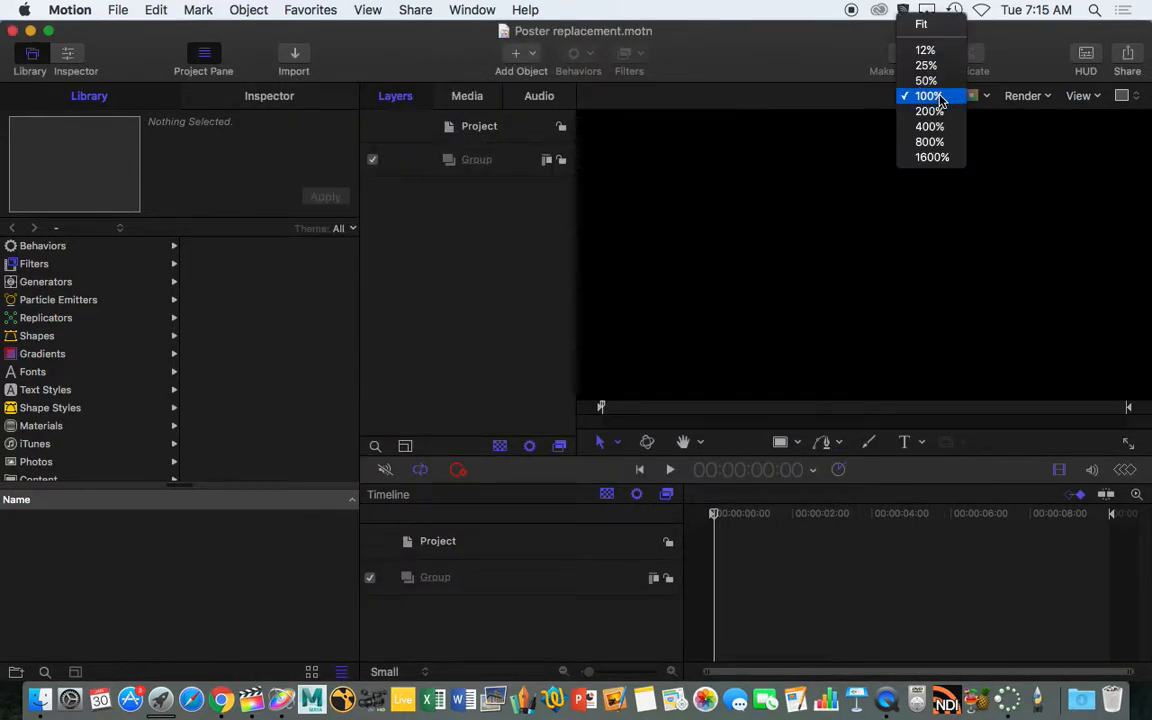
click(932, 25)
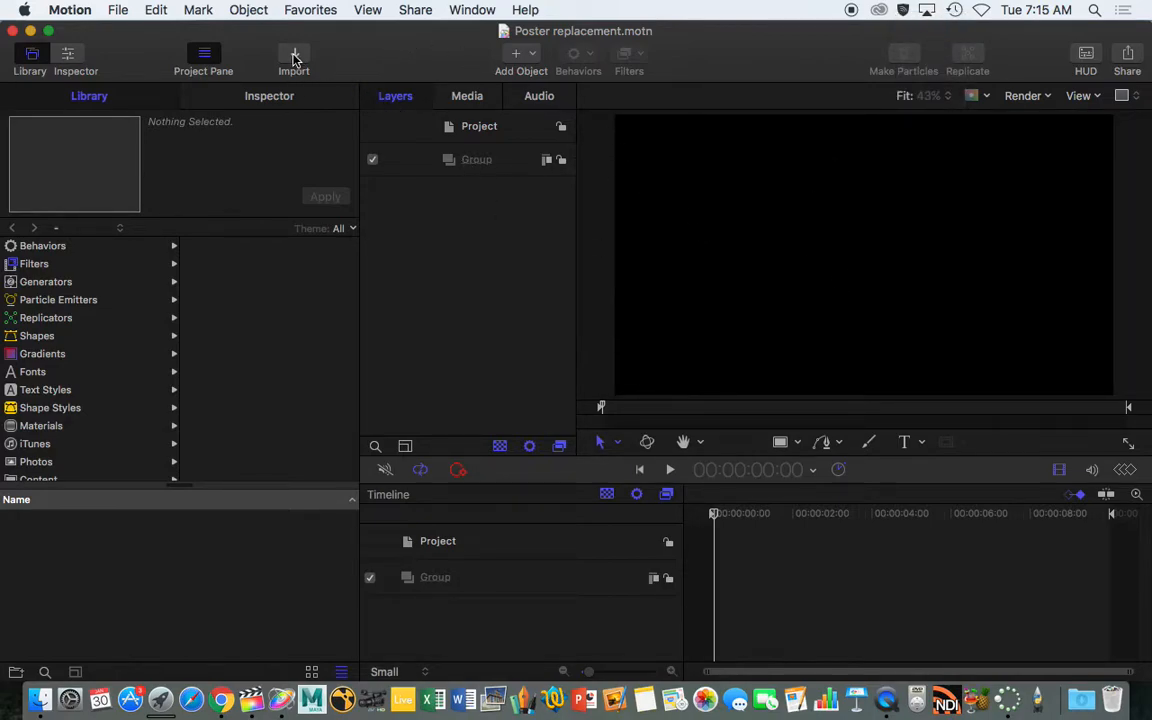
click(294, 58)
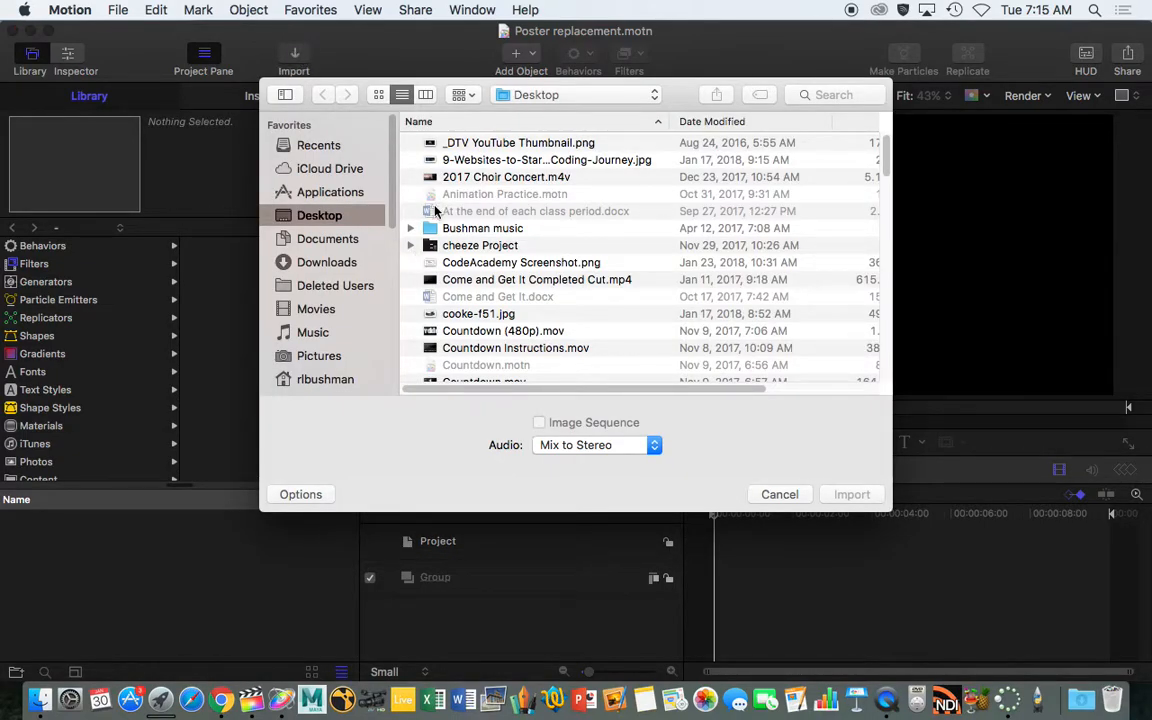
scroll(480, 212, down, 15)
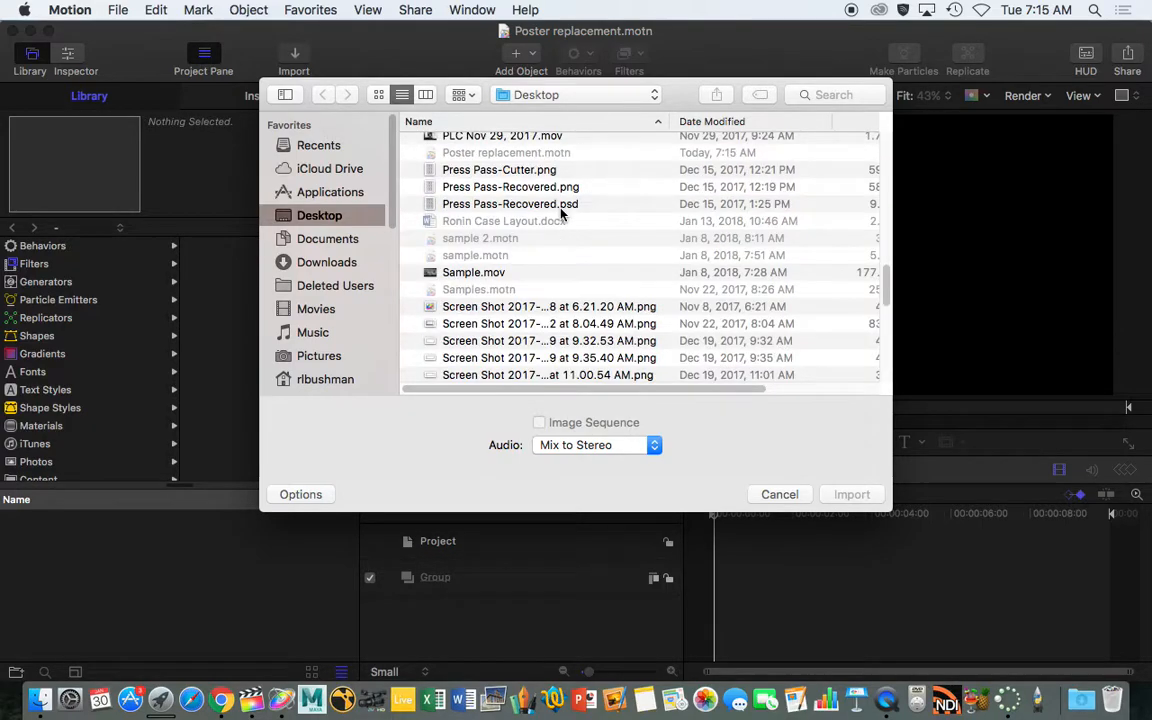
scroll(560, 212, up, 4)
click(515, 147)
double_click(515, 147)
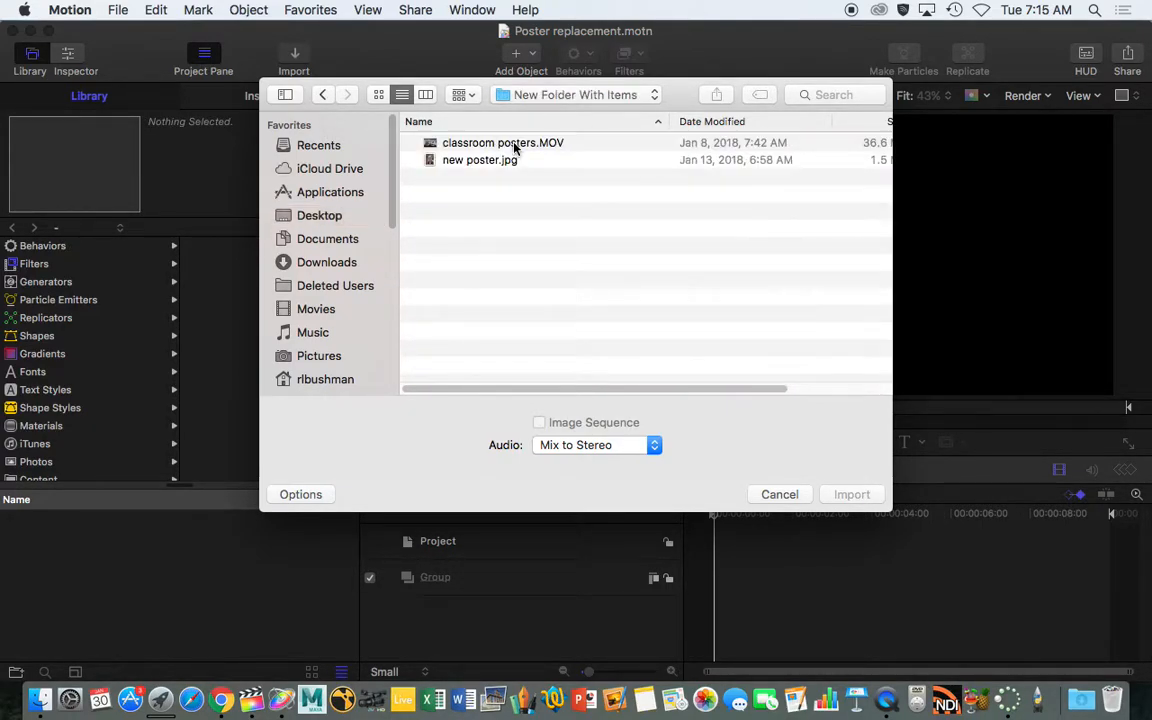
click(431, 147)
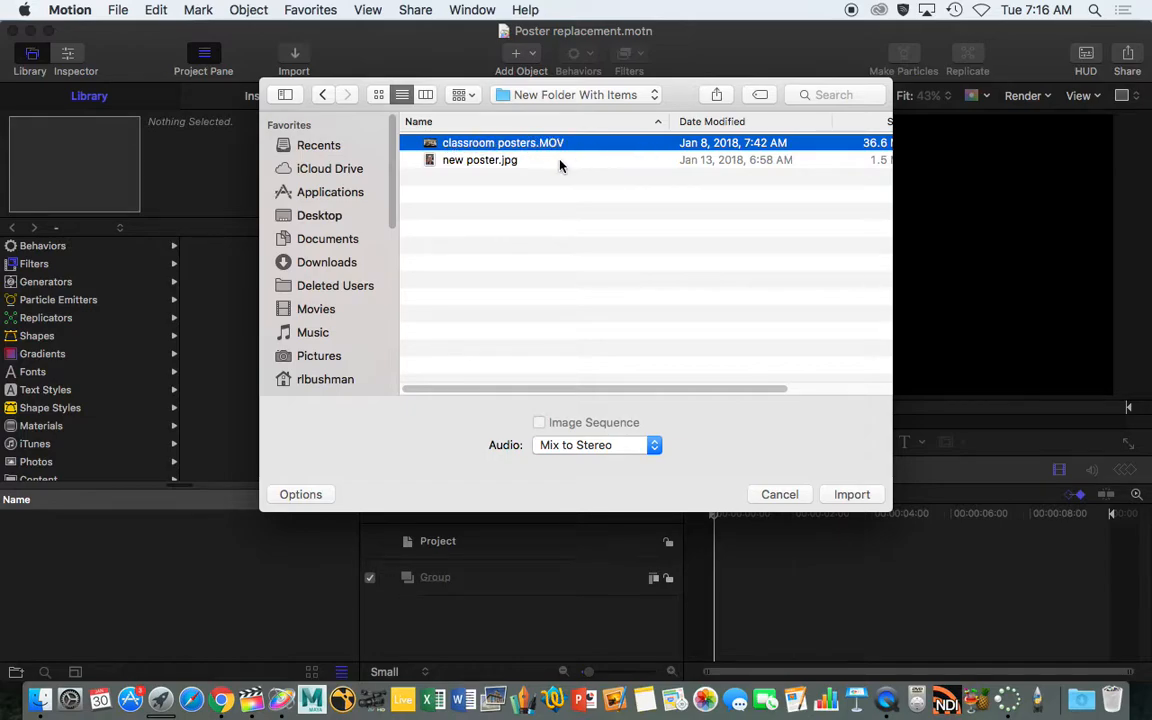
key(space)
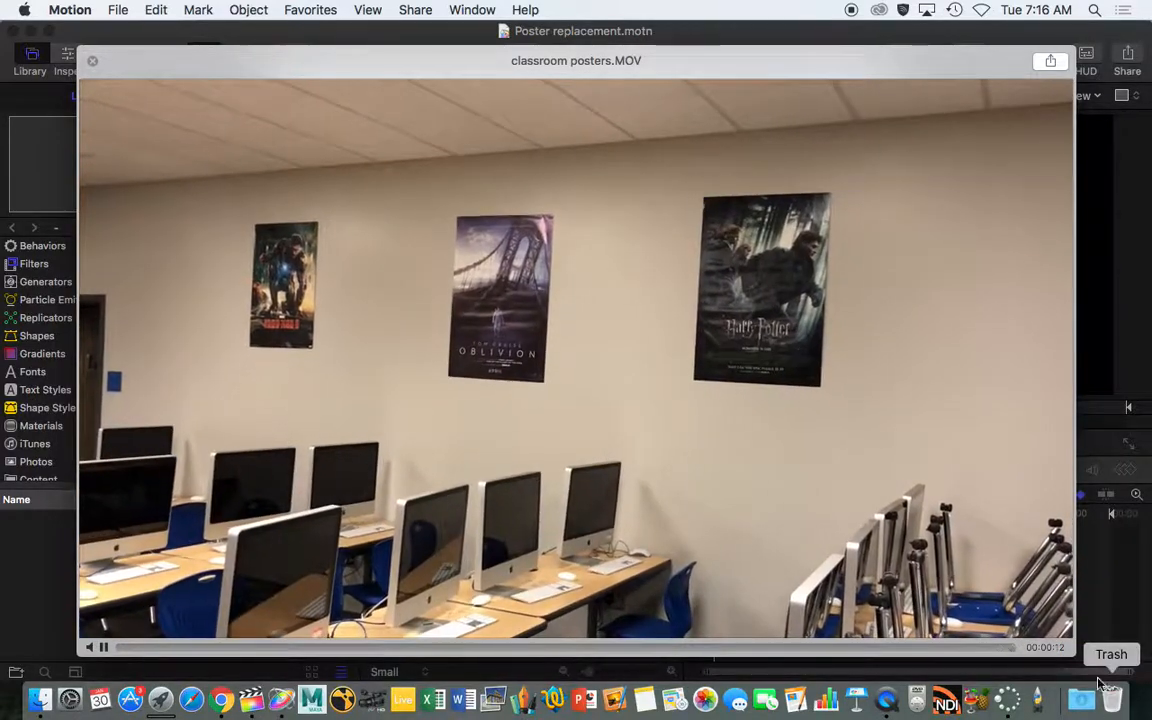
key(space)
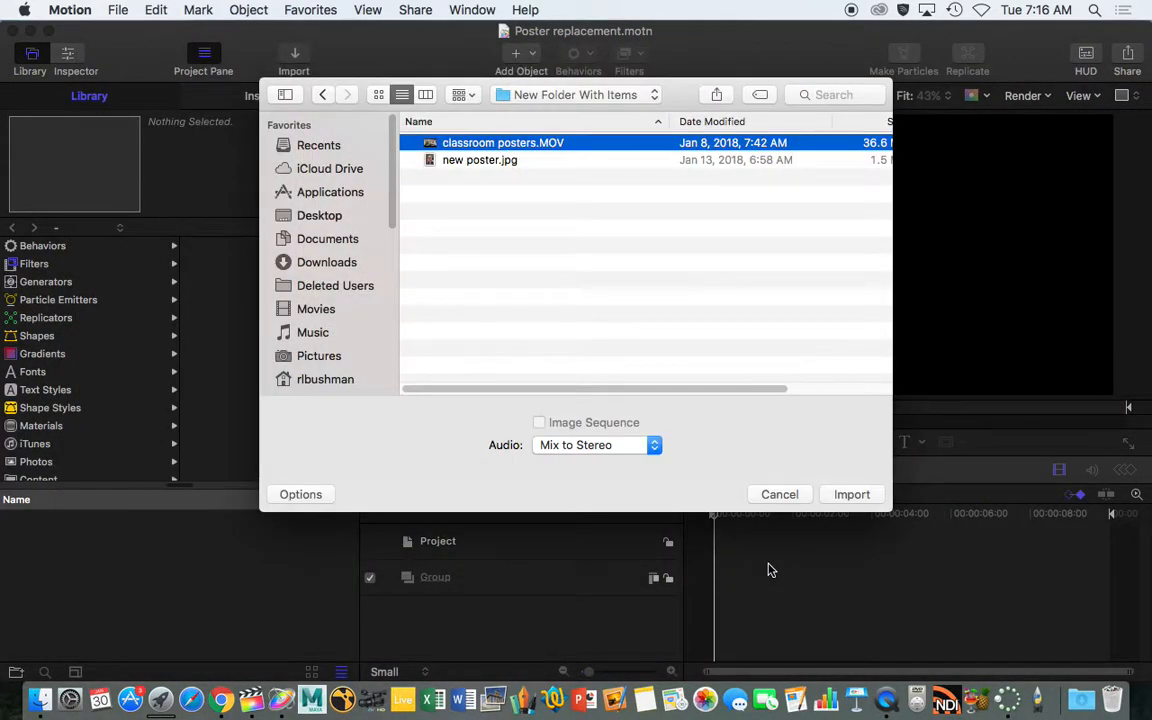
click(852, 495)
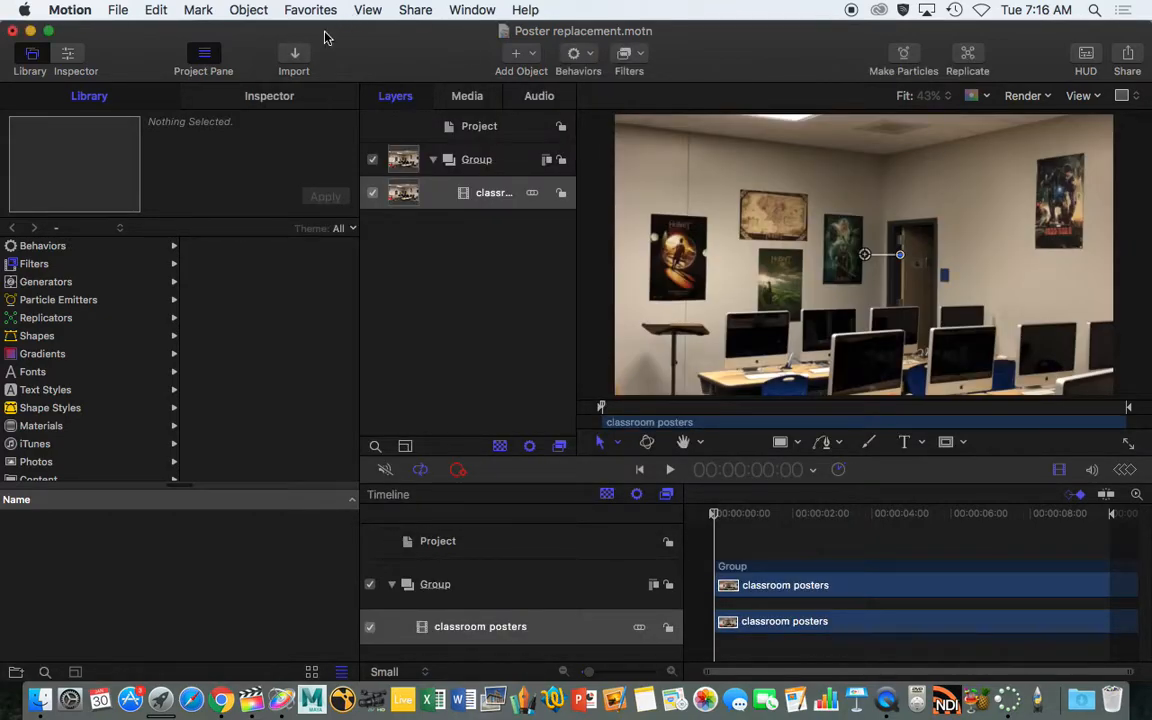
- Preview and import the image new poster.jpg from New Folder With Items
click(294, 56)
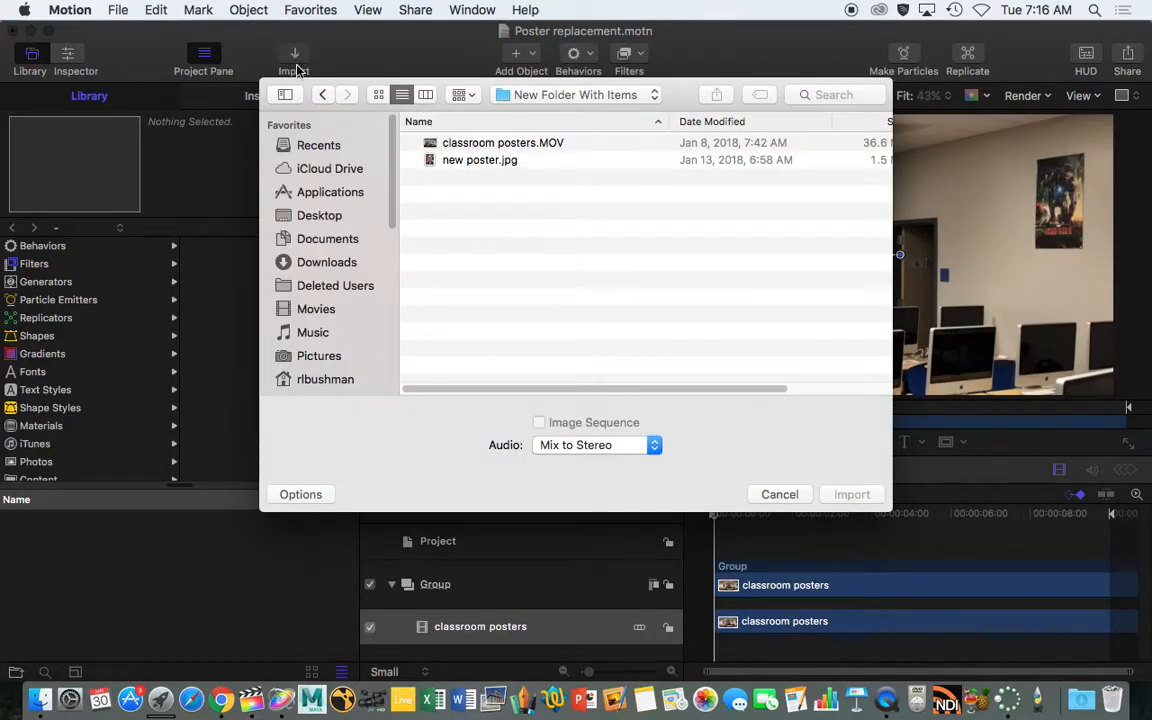
click(434, 162)
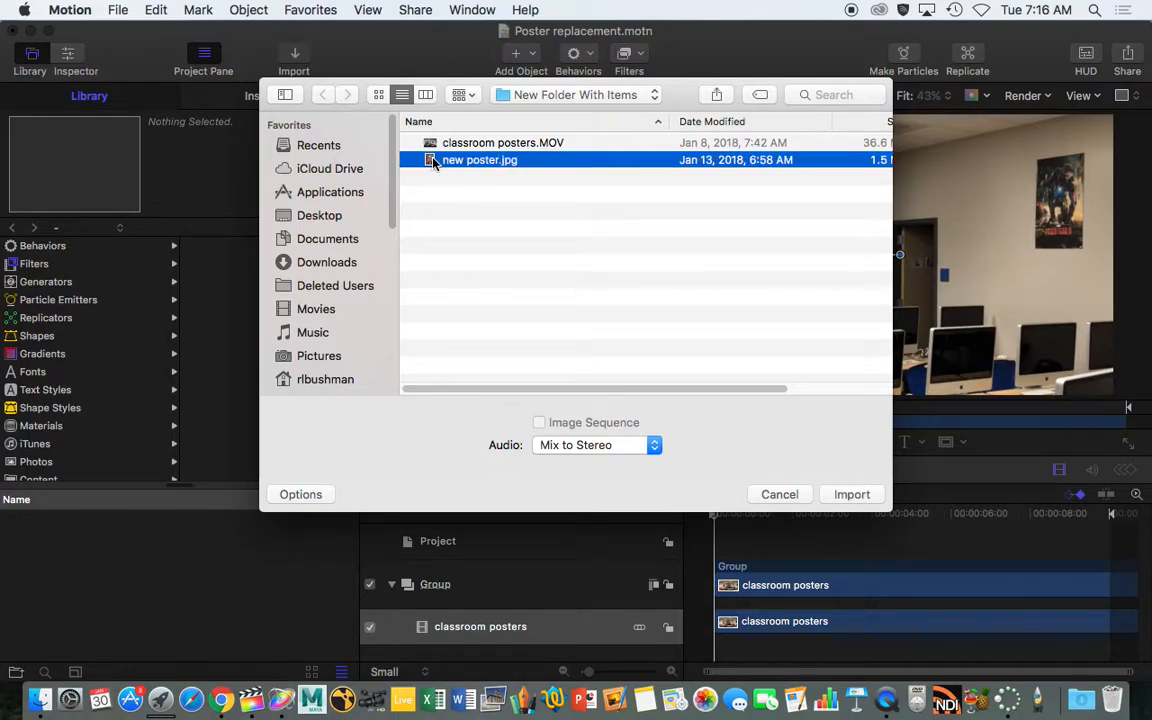
key(space)
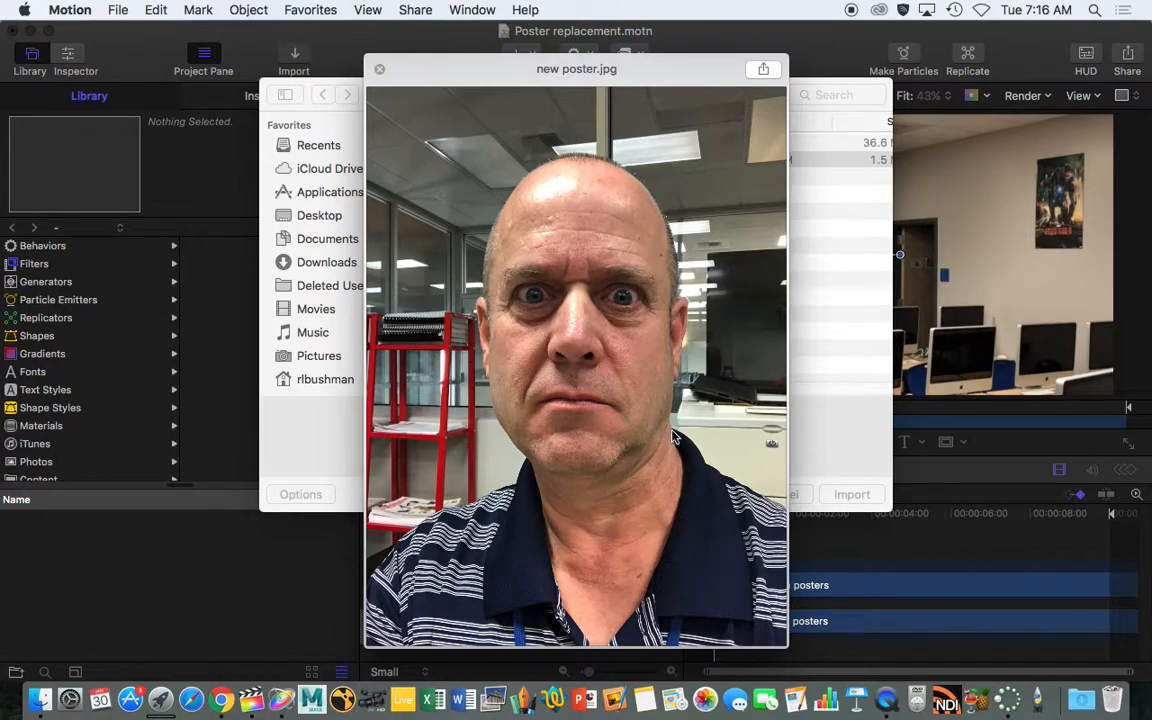
key(space)
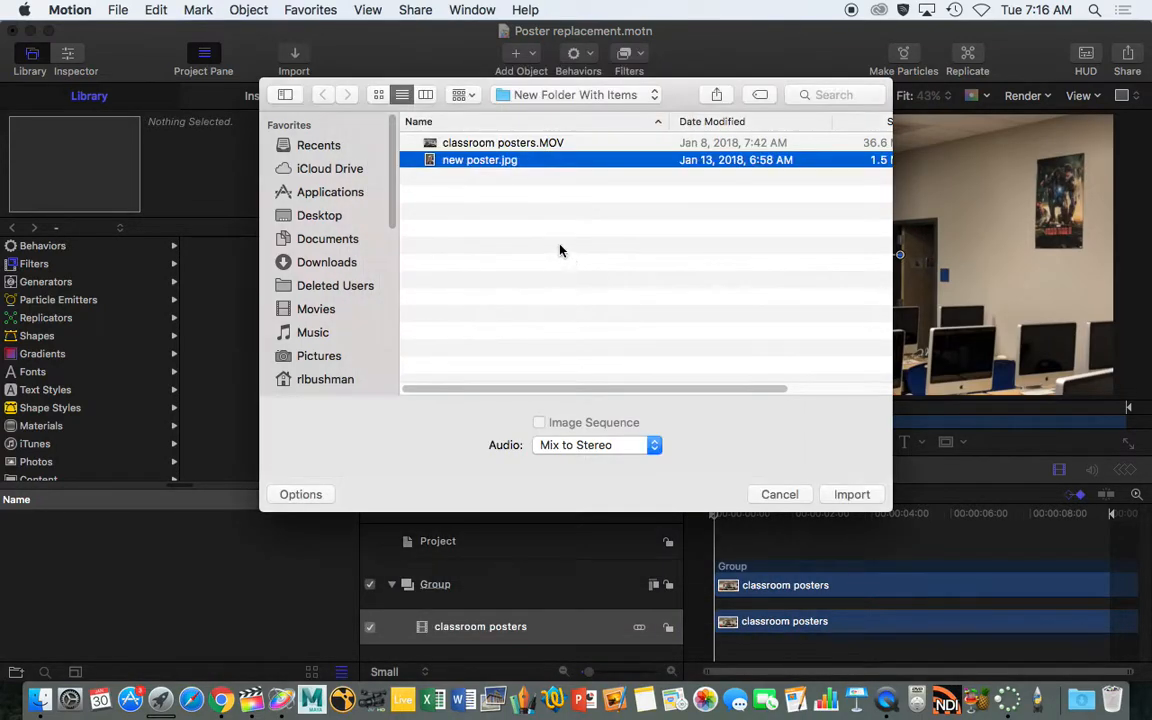
click(852, 494)
- Widen the Layers list to give the layer names and thumbnails more room
click(492, 228)
drag(576, 245, 648, 244)
drag(359, 299, 280, 298)
drag(649, 290, 709, 289)
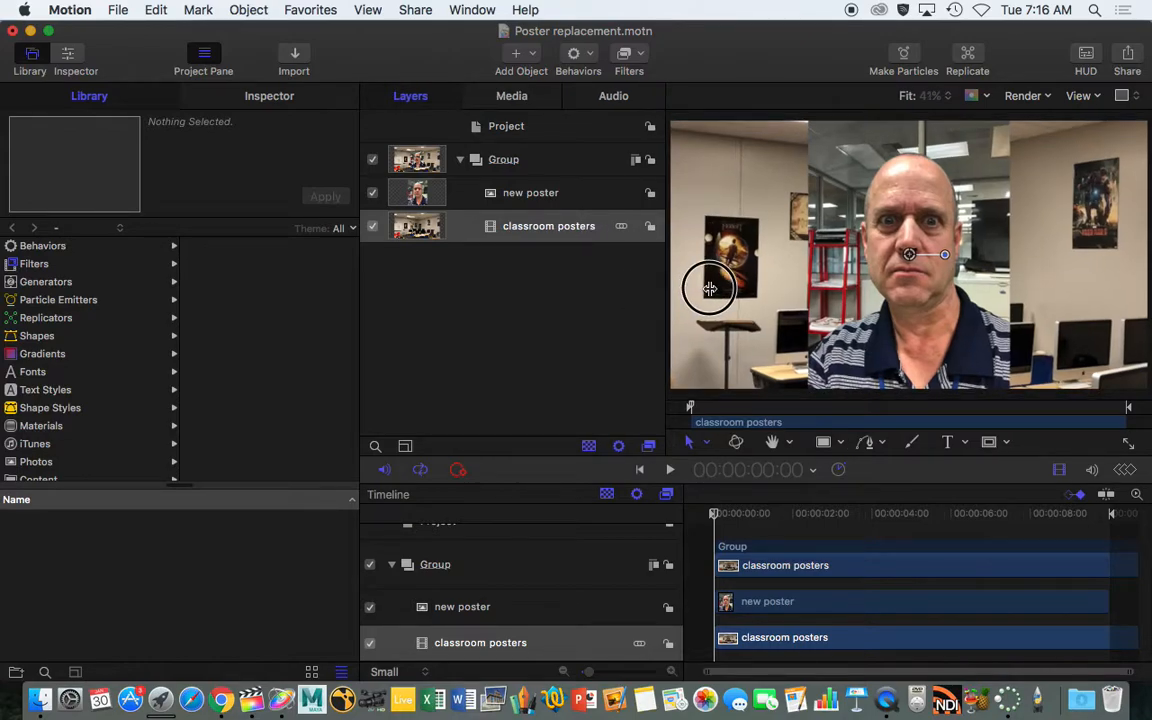
- Move the new poster image onto the Iron Man poster beyond the door and shrink it roughly to that poster's size
click(519, 198)
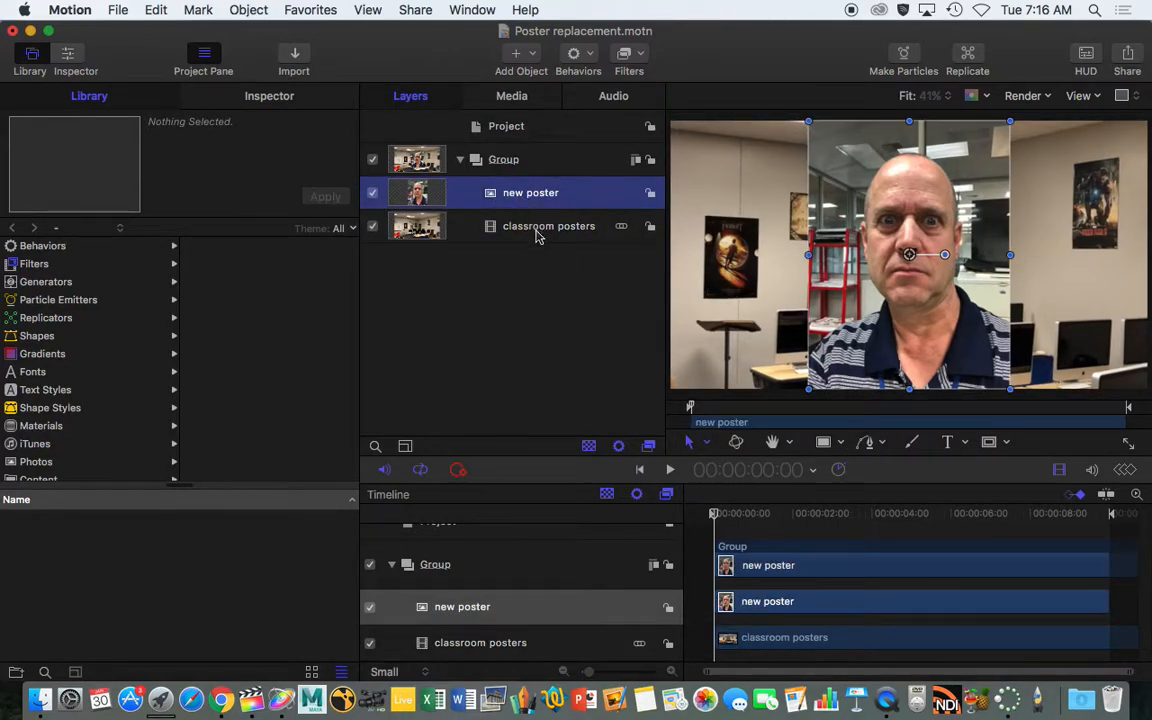
click(536, 233)
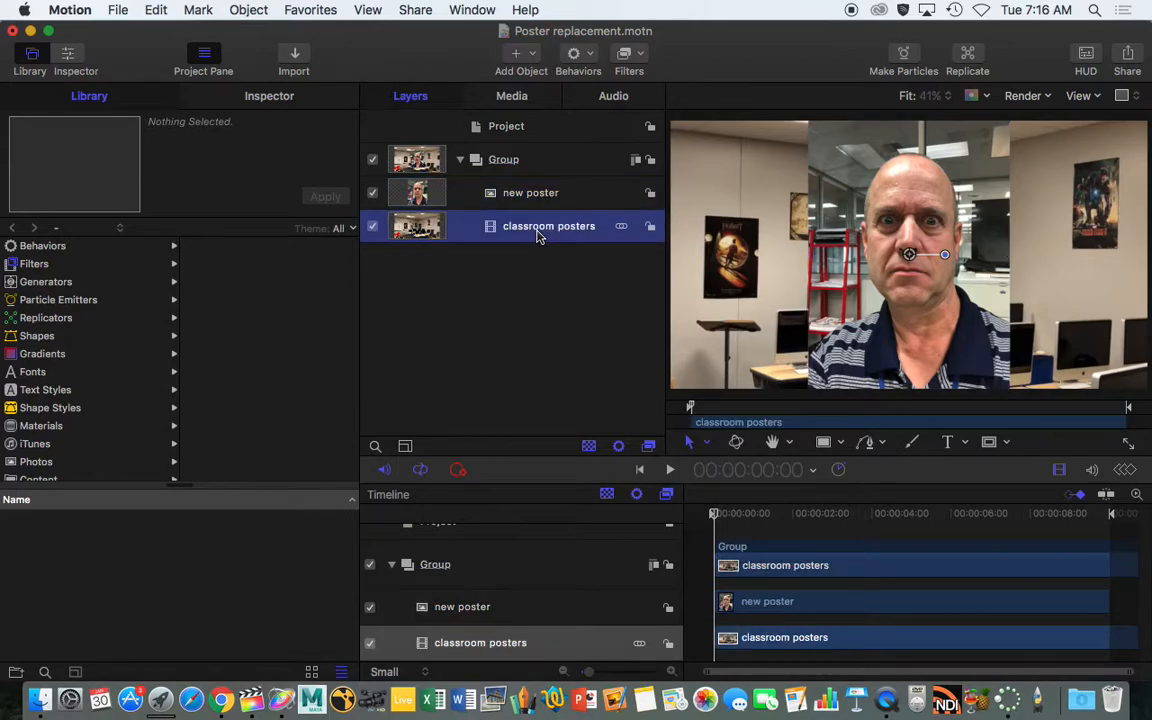
click(536, 200)
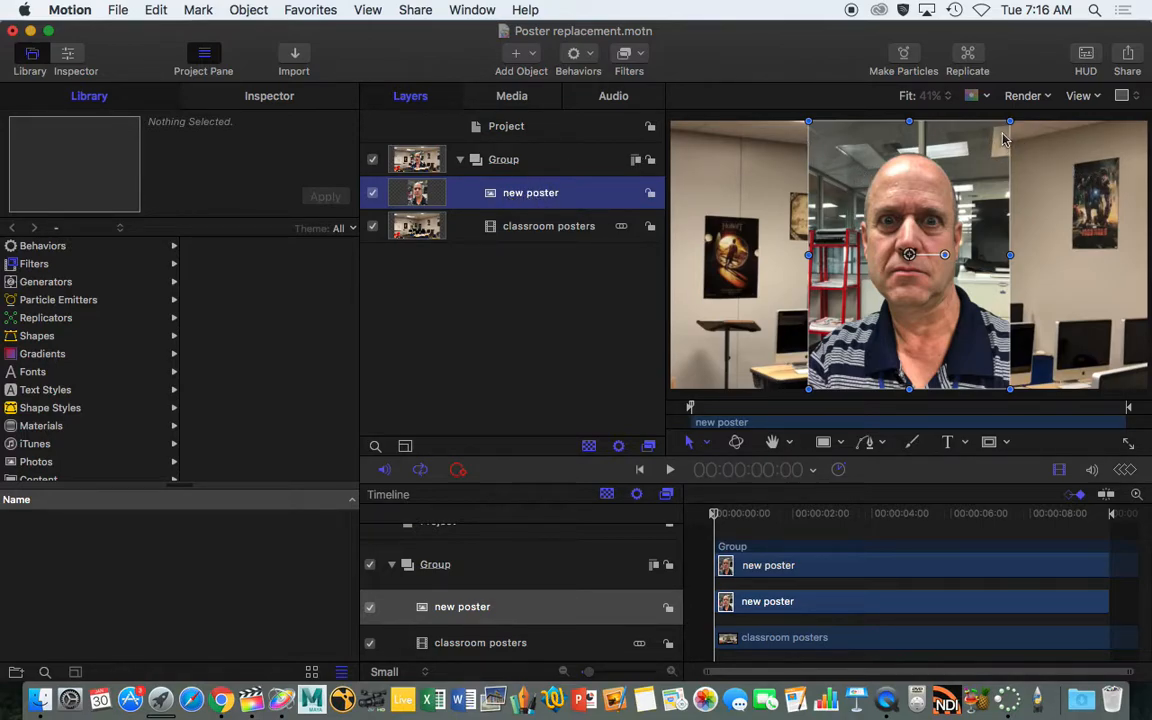
drag(955, 175, 1072, 195)
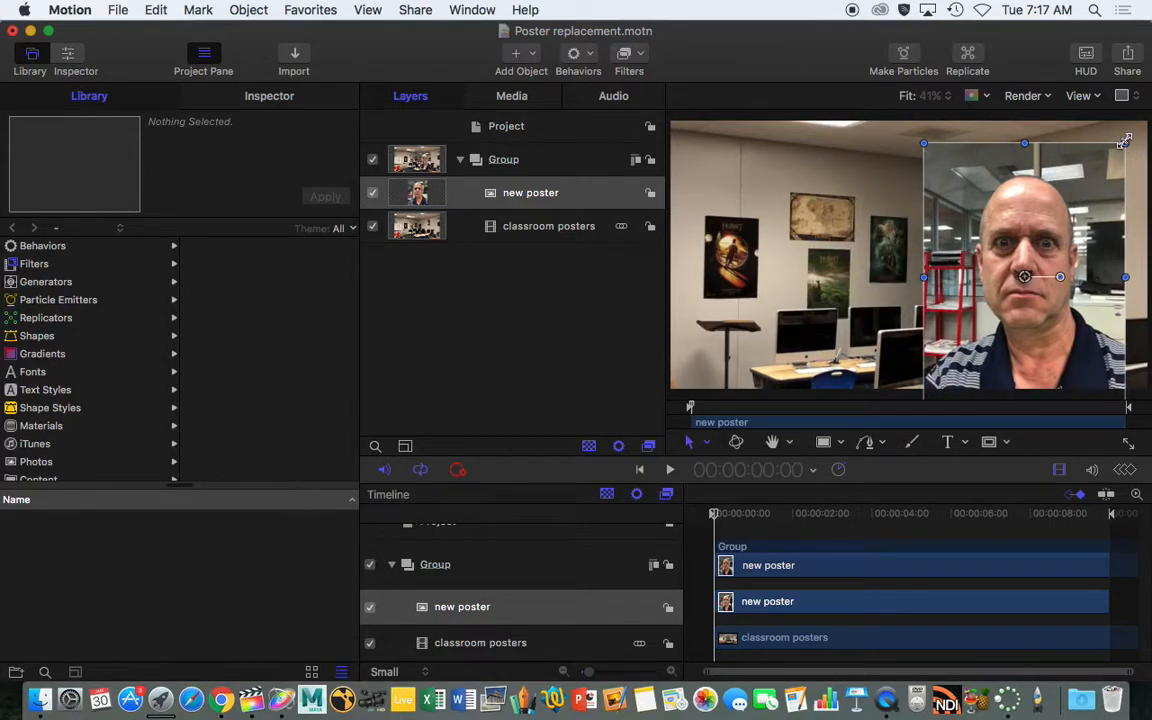
drag(1127, 142, 1124, 160)
drag(924, 158, 1066, 164)
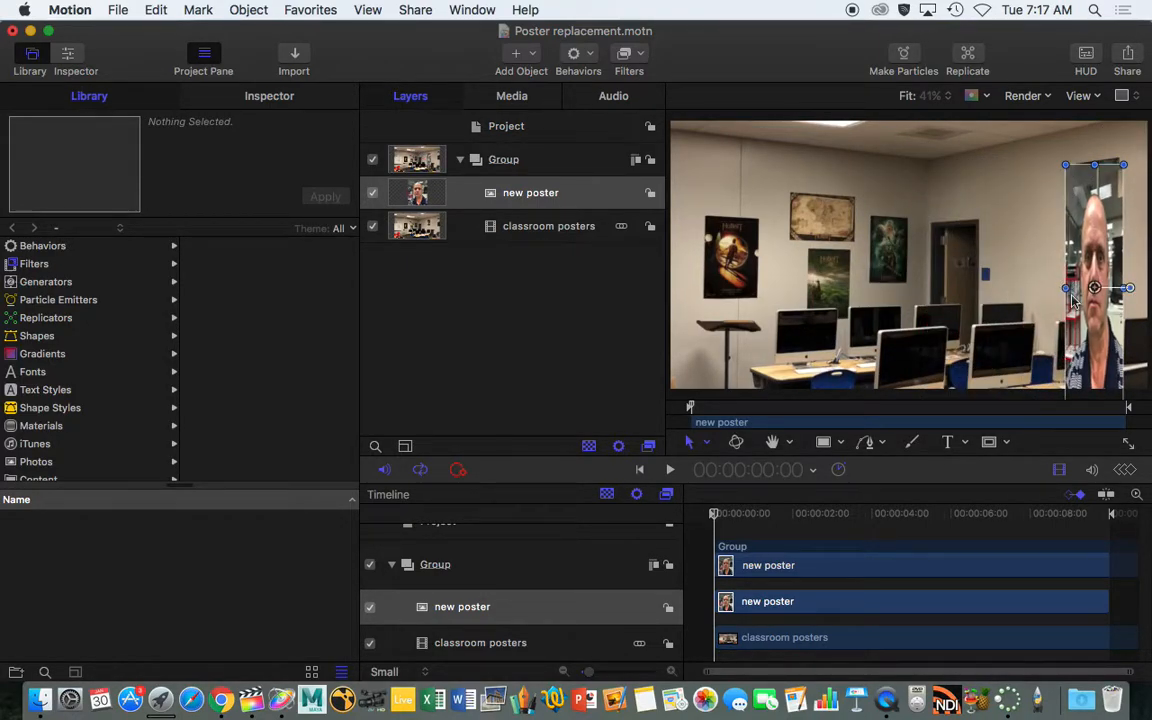
scroll(1075, 330, down, 3)
drag(1094, 357, 1094, 196)
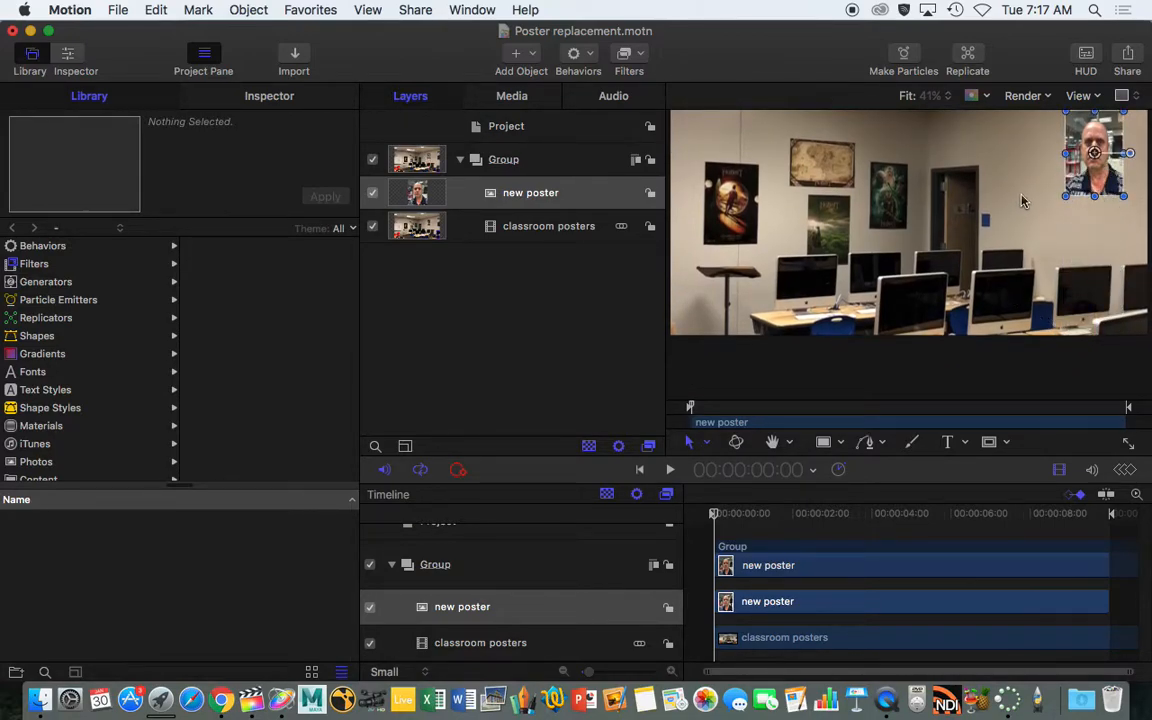
scroll(1073, 112, up, 2)
- Reposition and resize the new poster image at 100% zoom so its edges closely cover the Iron Man poster
click(938, 97)
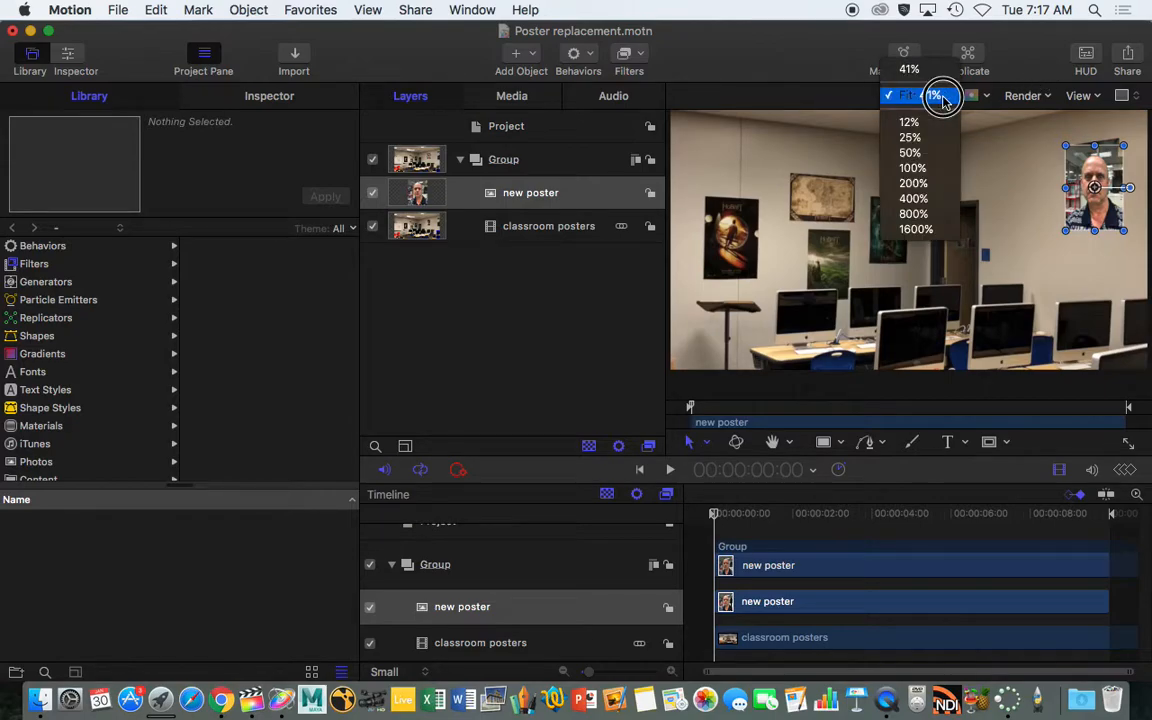
click(935, 169)
scroll(995, 187, right, 10)
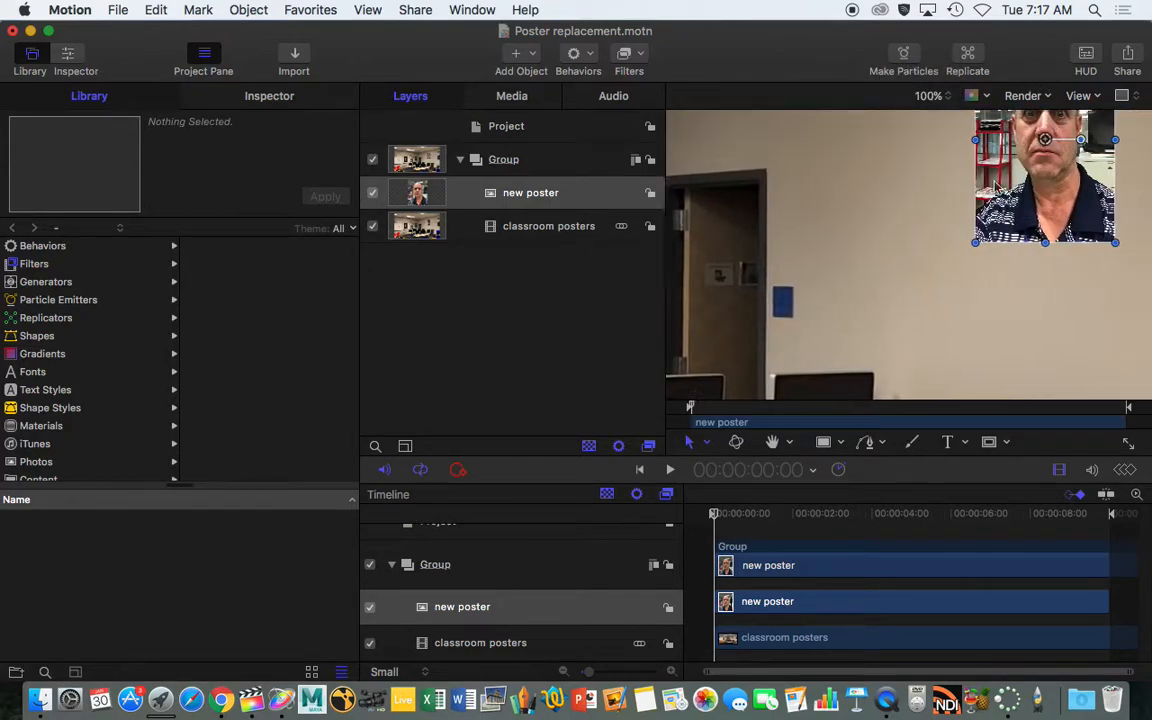
drag(1062, 149, 1049, 132)
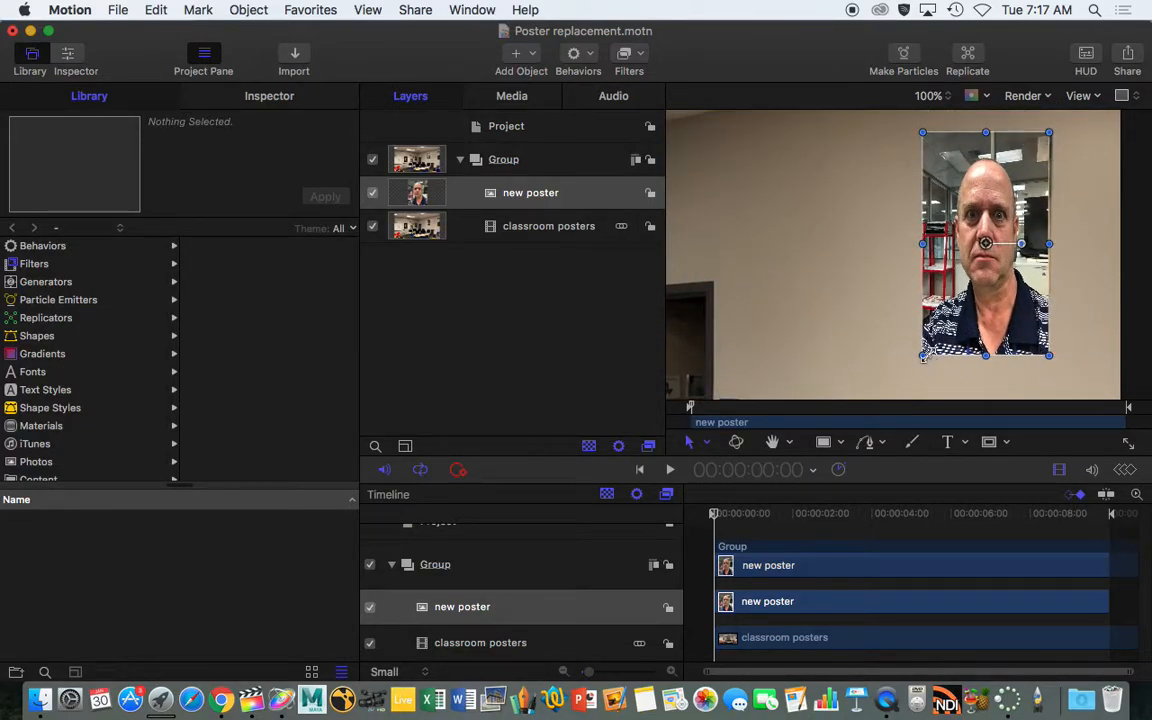
mouse_move(1048, 355)
mouse_down()
mouse_move(1057, 301)
mouse_move(1053, 355)
mouse_up()
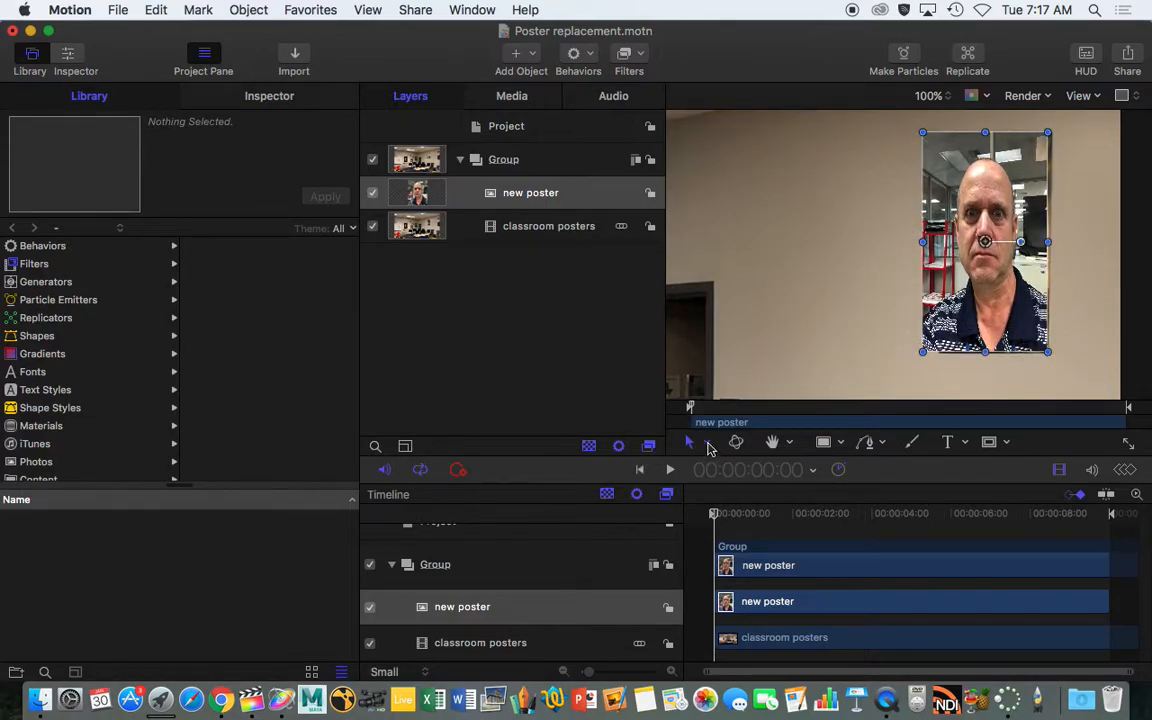
- Distort the new poster image by its corners so it matches the perspective of the Iron Man poster on the wall
click(708, 446)
click(708, 446)
click(709, 446)
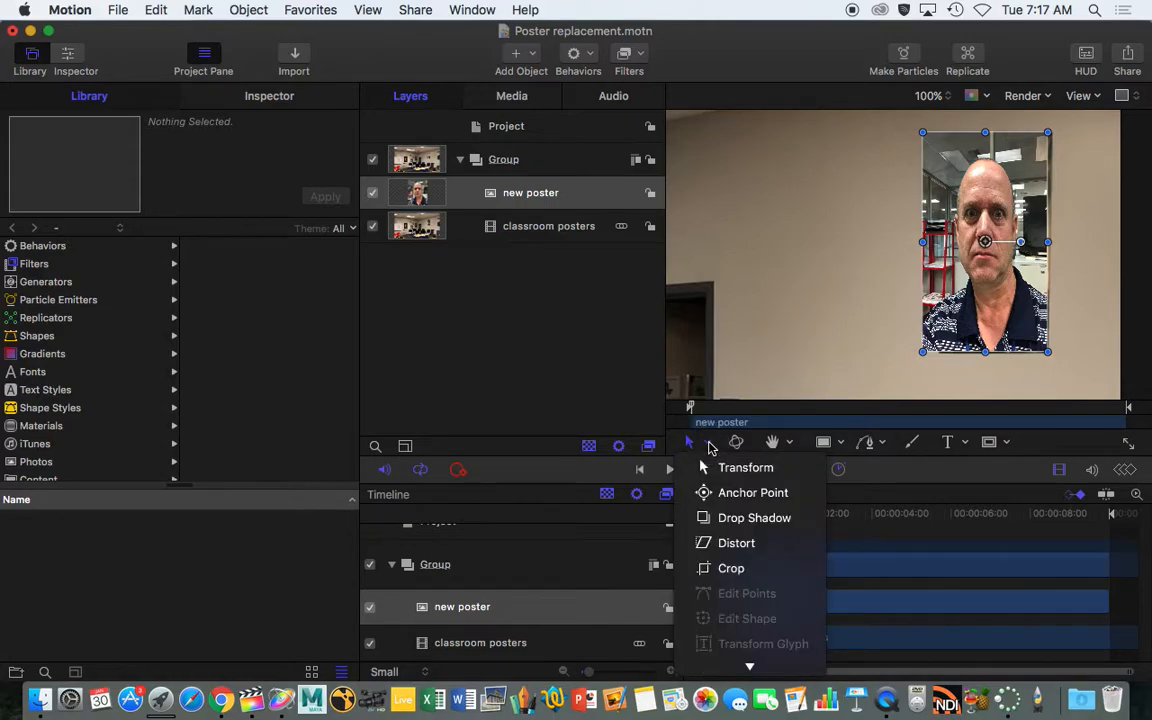
click(727, 543)
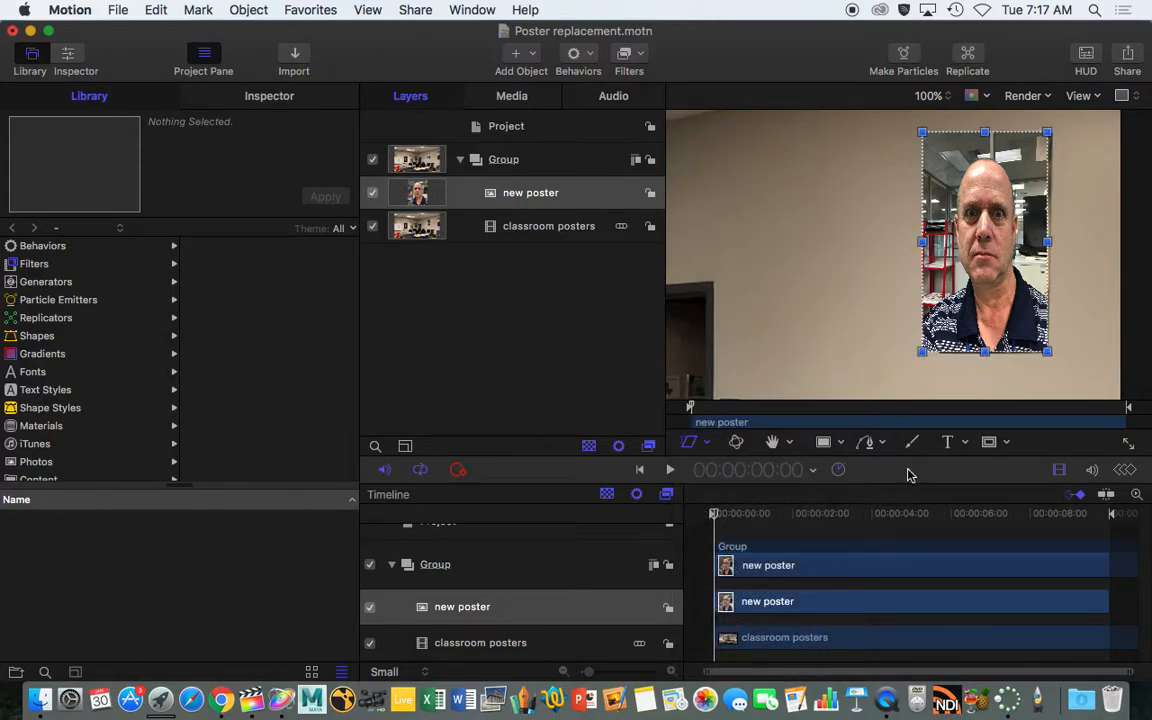
mouse_move(1048, 132)
mouse_down()
mouse_move(1045, 147)
mouse_move(1047, 125)
mouse_move(1022, 136)
mouse_move(1051, 133)
mouse_up()
drag(924, 135, 944, 151)
drag(1053, 134, 1051, 131)
mouse_move(1048, 355)
mouse_down()
mouse_move(1045, 327)
mouse_move(1048, 352)
mouse_up()
drag(921, 352, 939, 353)
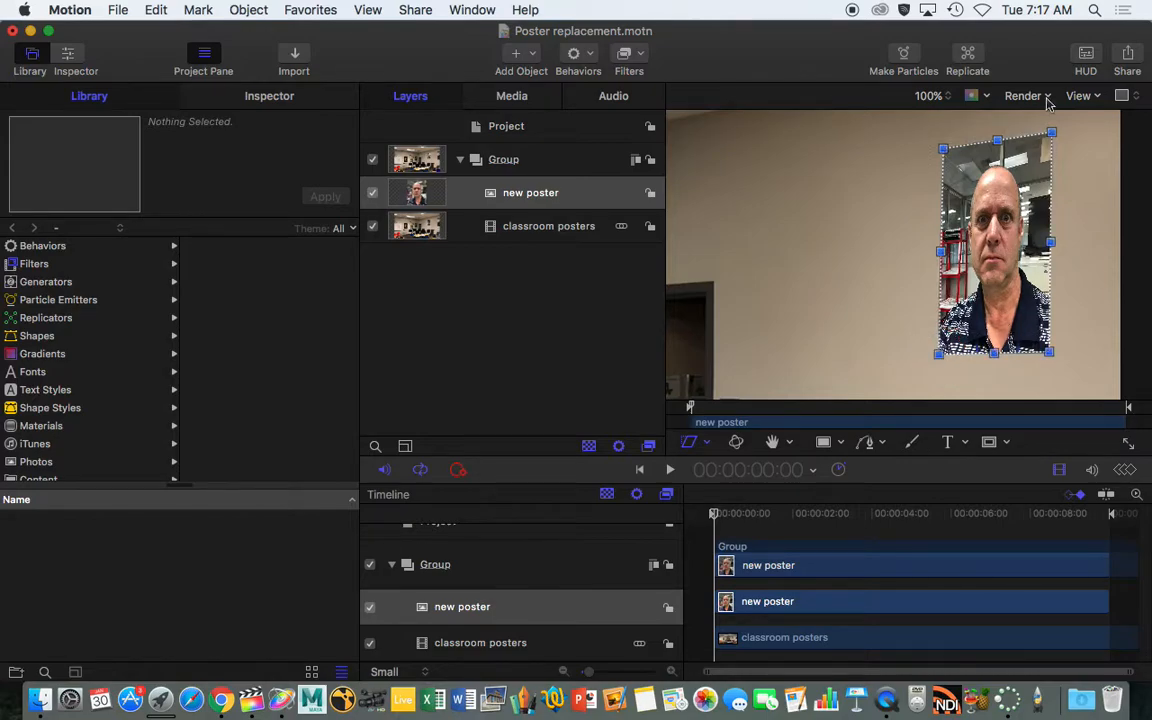
- Refine the distorted corners of the new poster image at 200% zoom so they cover the original poster's corners precisely
click(947, 97)
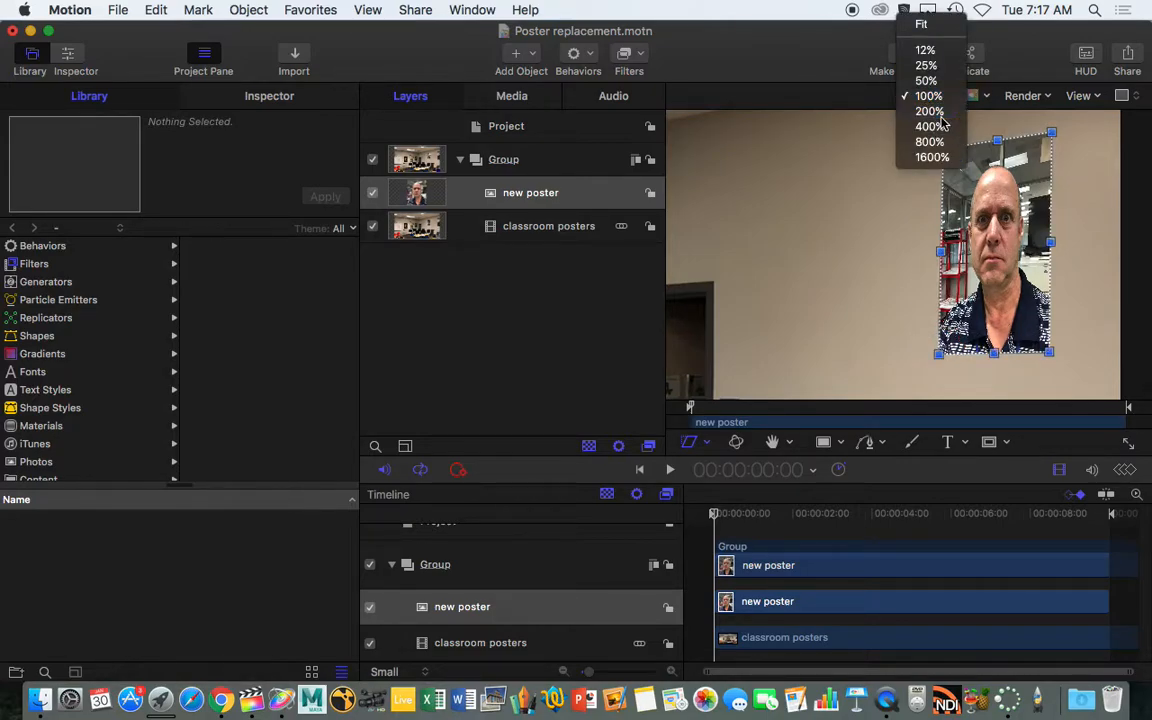
click(948, 108)
scroll(1100, 181, right, 10)
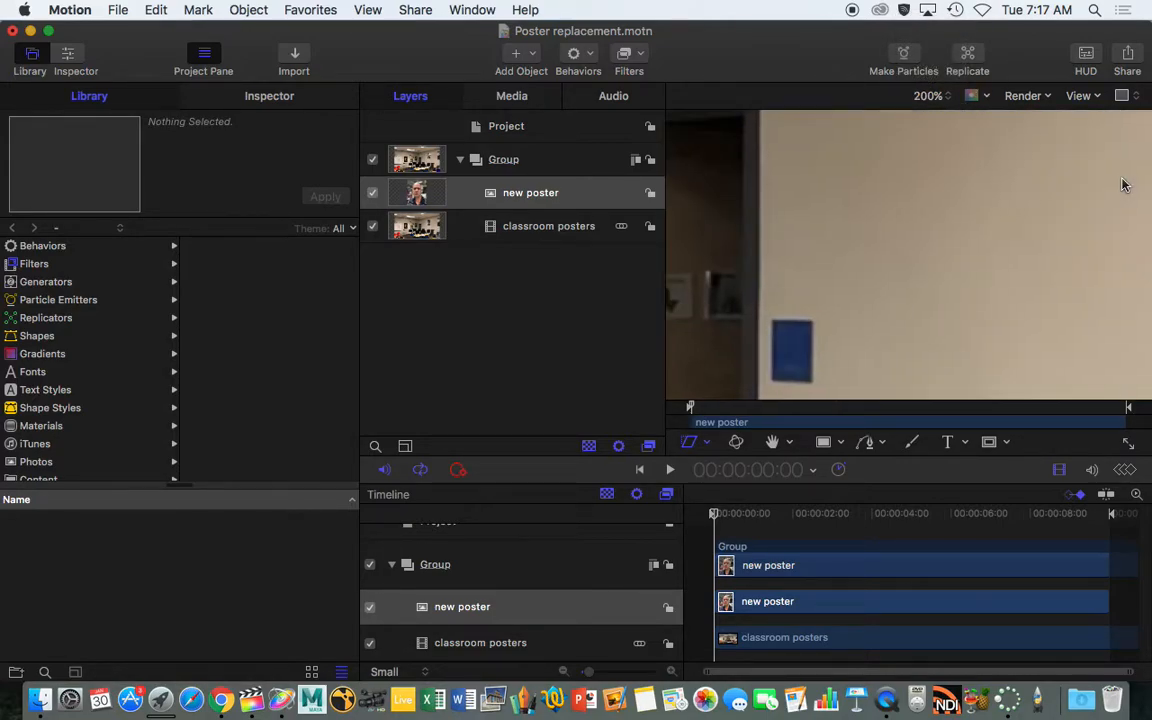
scroll(1117, 184, right, 3)
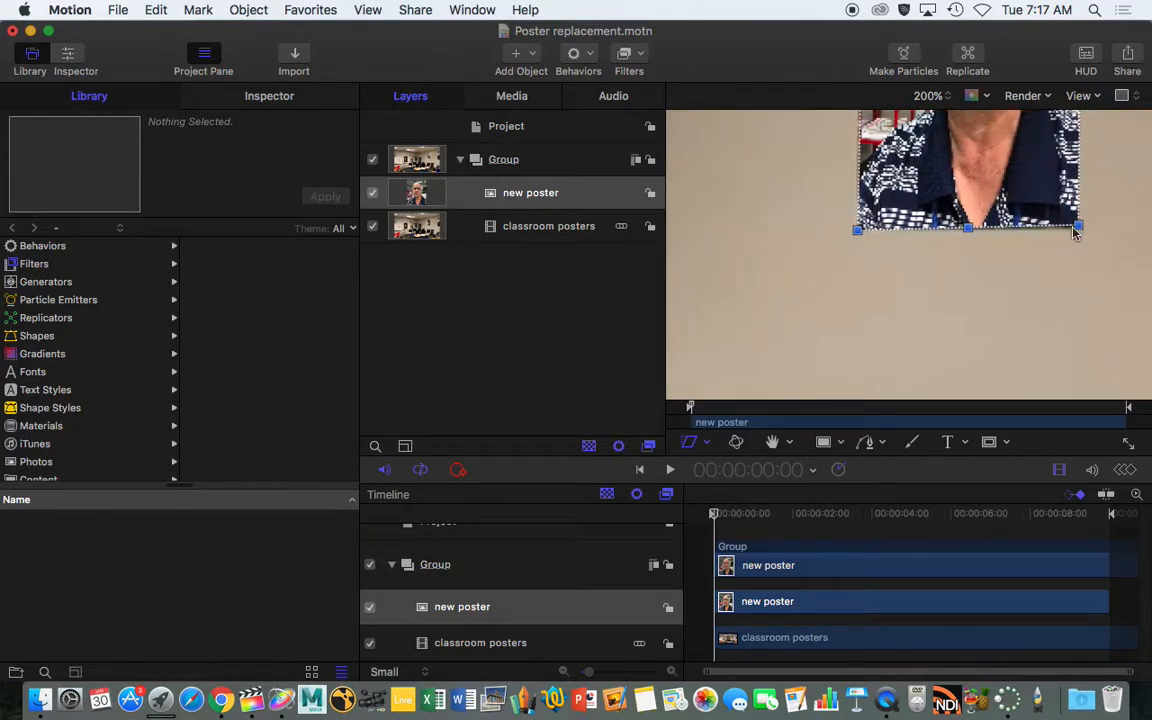
drag(1080, 231, 1079, 231)
drag(857, 230, 867, 191)
scroll(880, 210, up, 5)
drag(1086, 167, 1088, 164)
scroll(1108, 190, down, 5)
scroll(1135, 236, down, 5)
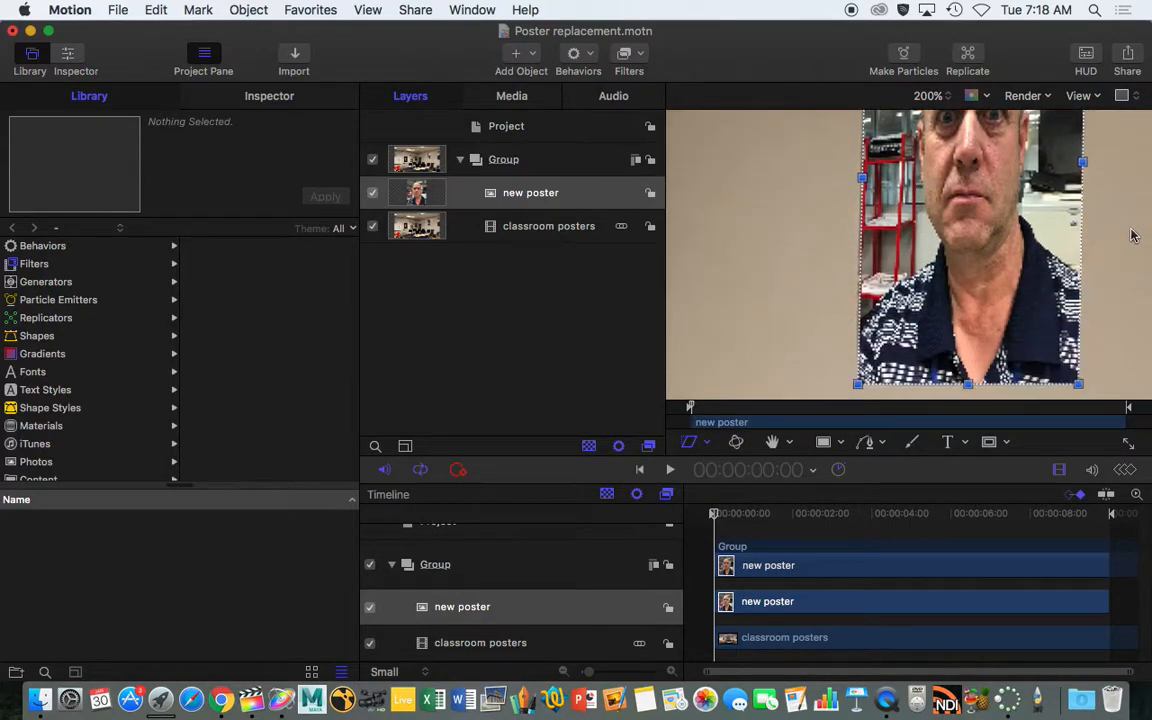
drag(856, 371, 856, 370)
scroll(814, 303, up, 10)
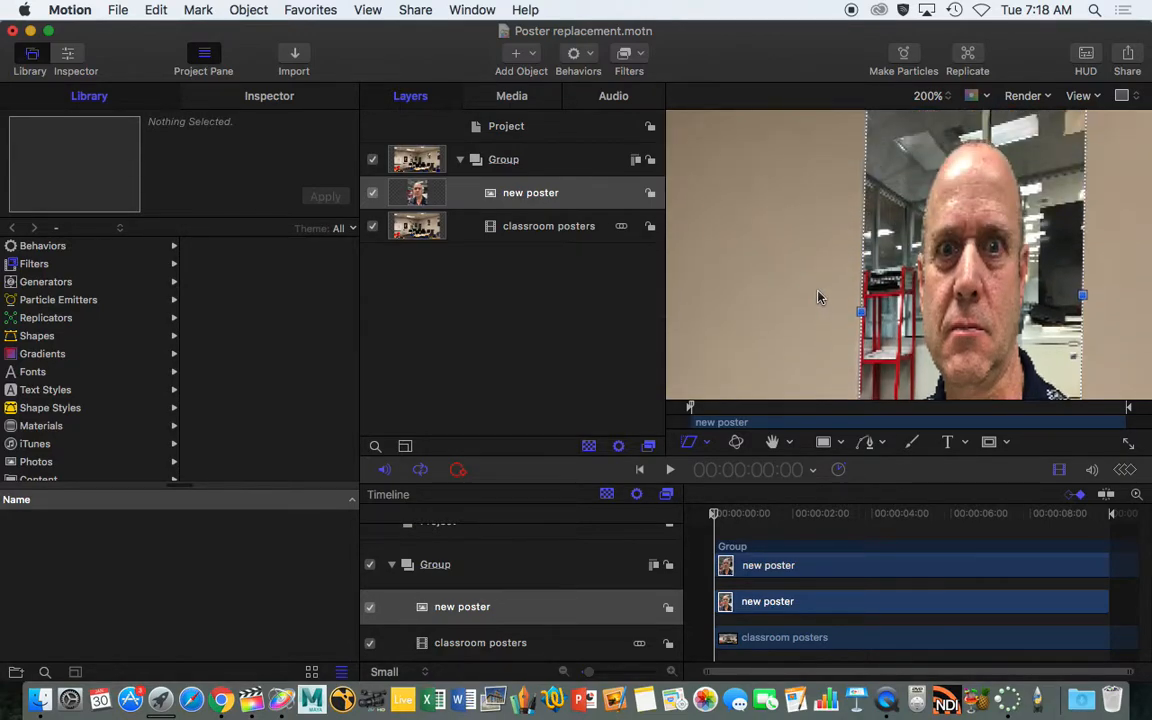
click(940, 97)
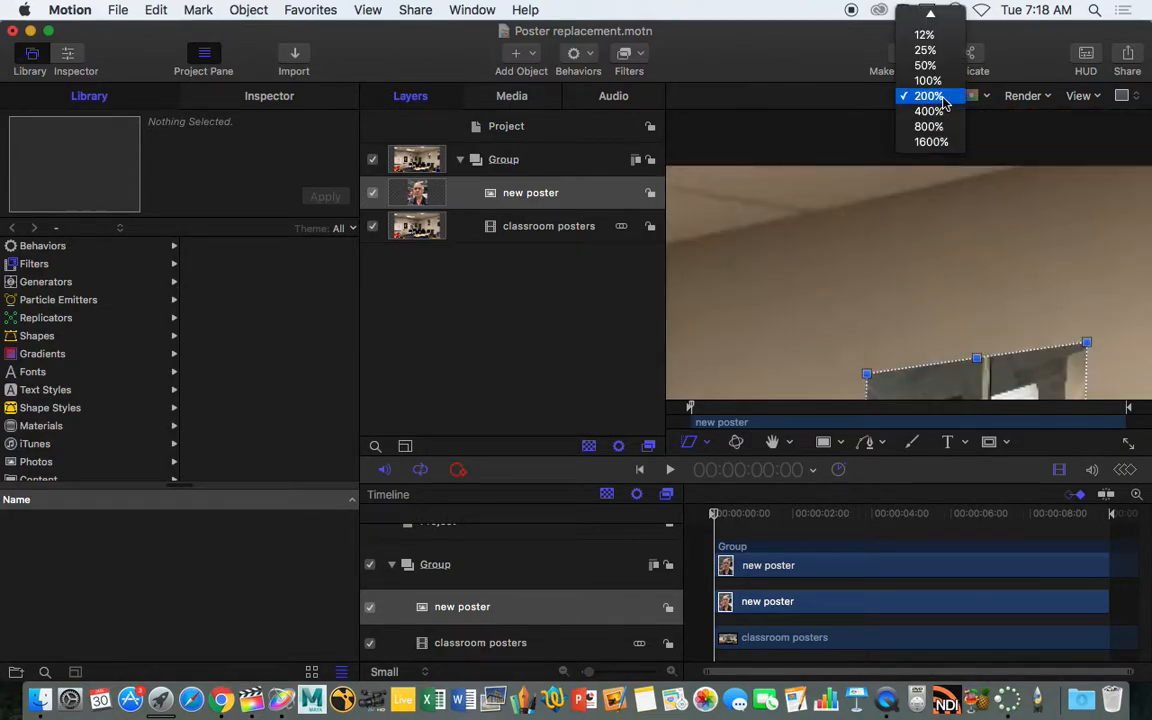
click(838, 62)
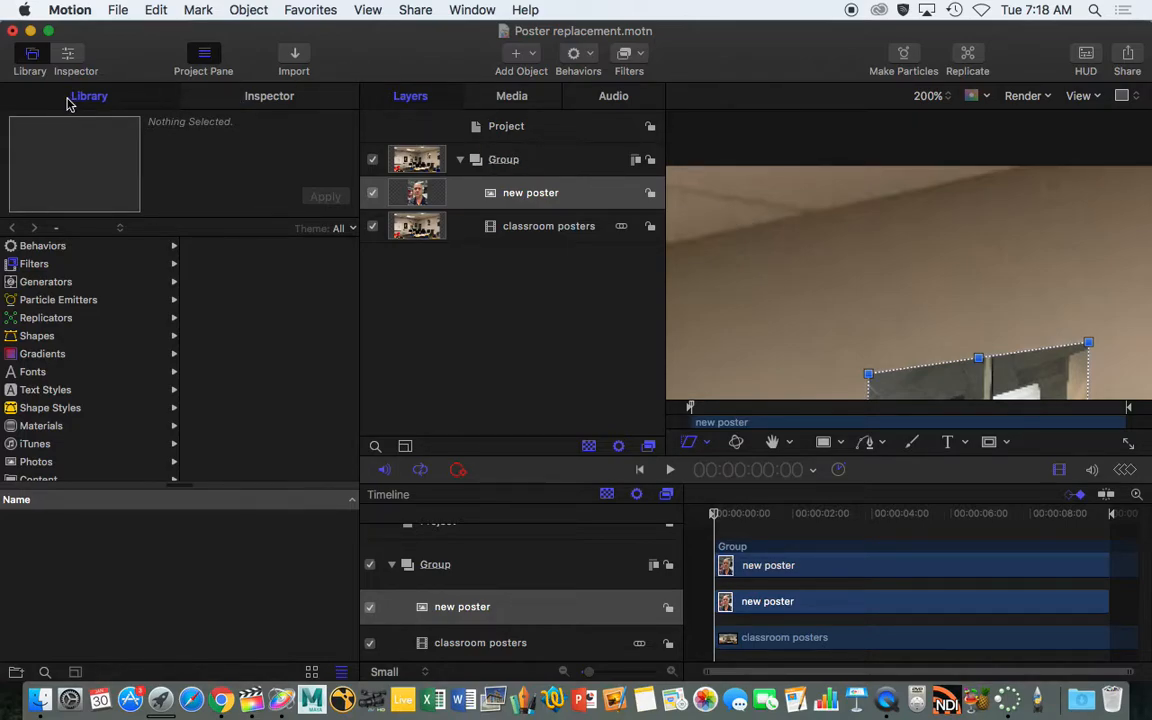
- Apply the Match Move behavior from the Motion Tracking category to the new poster layer
click(60, 252)
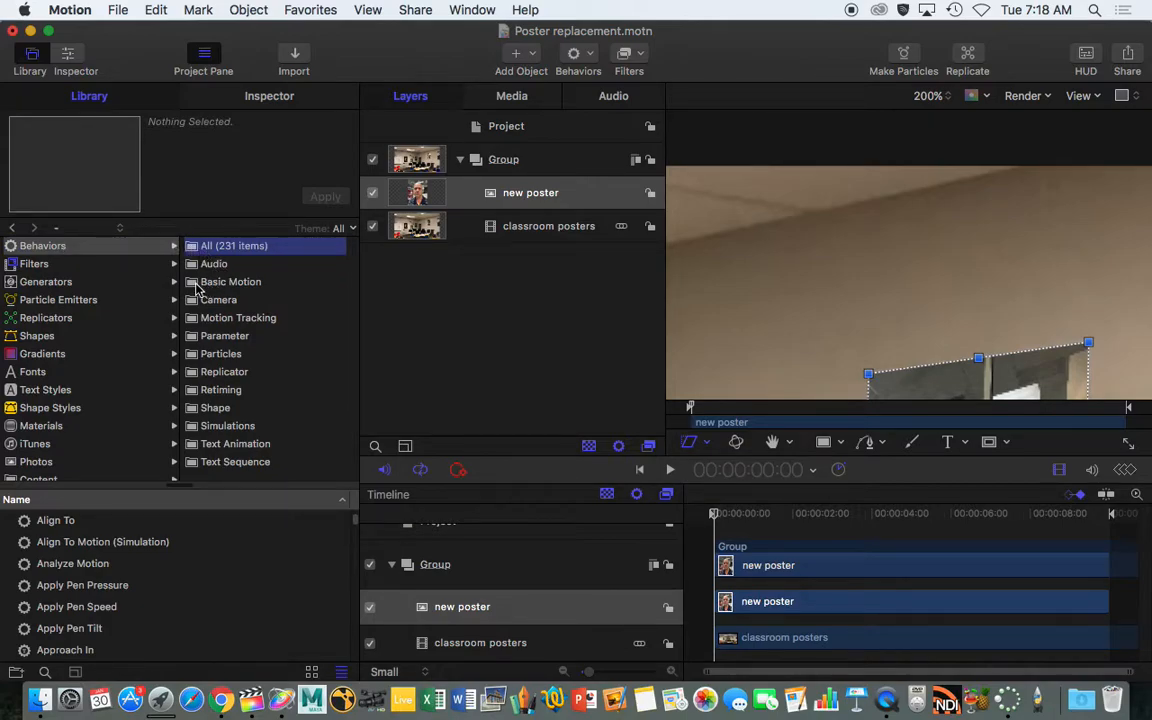
click(196, 320)
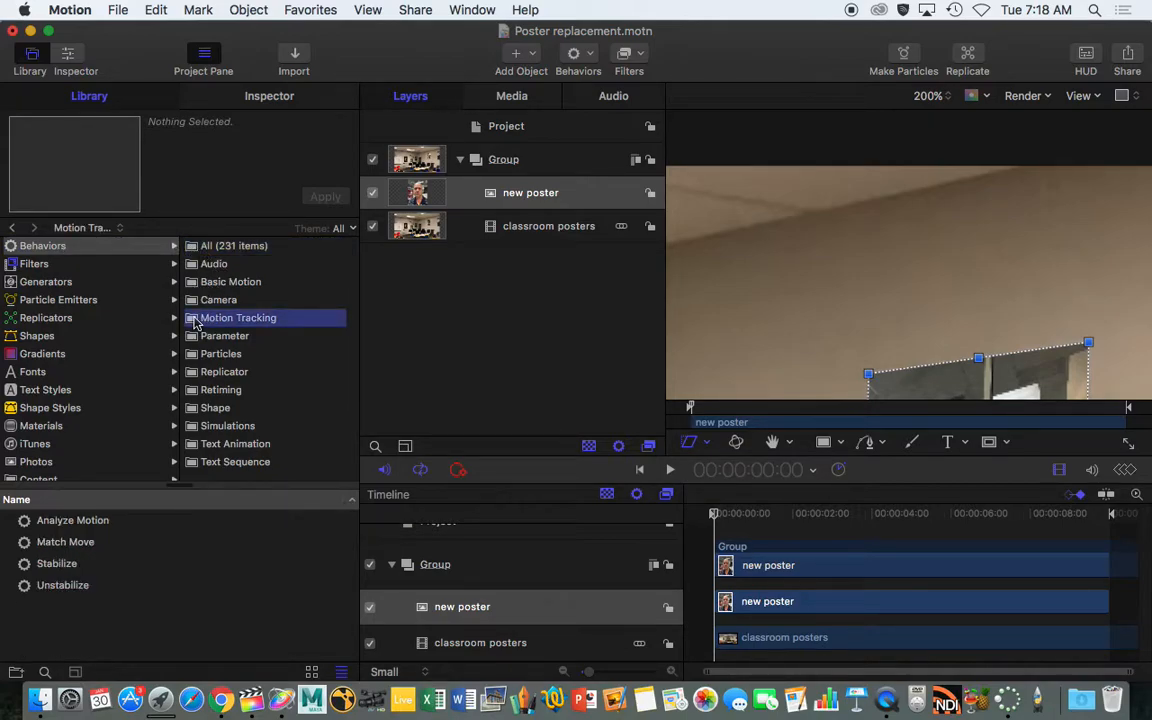
click(25, 546)
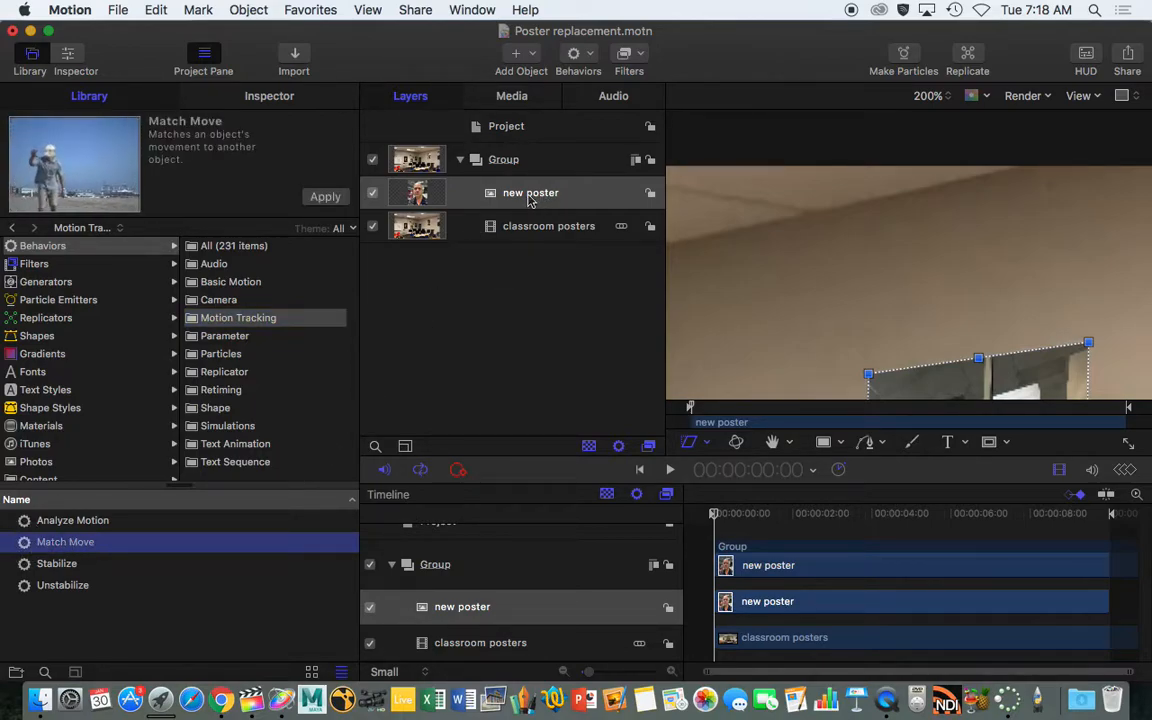
drag(40, 542, 530, 193)
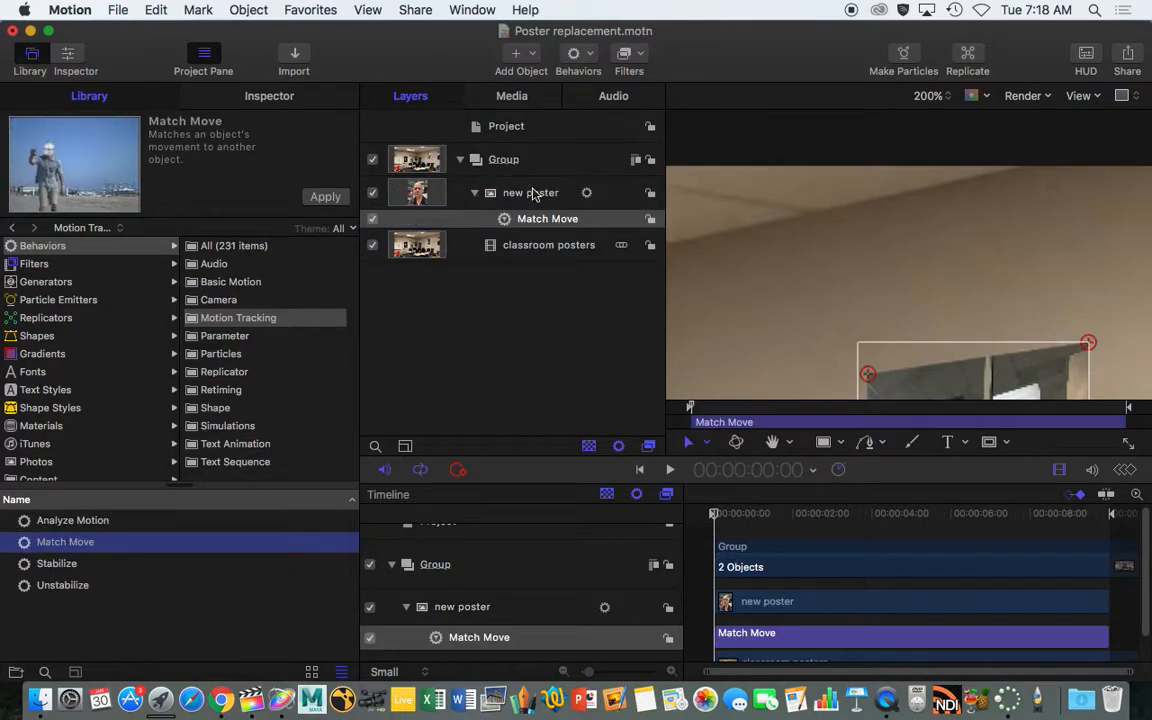
- Keep the Match Move type at Four Corners and set its transform to Mimic Source
click(270, 96)
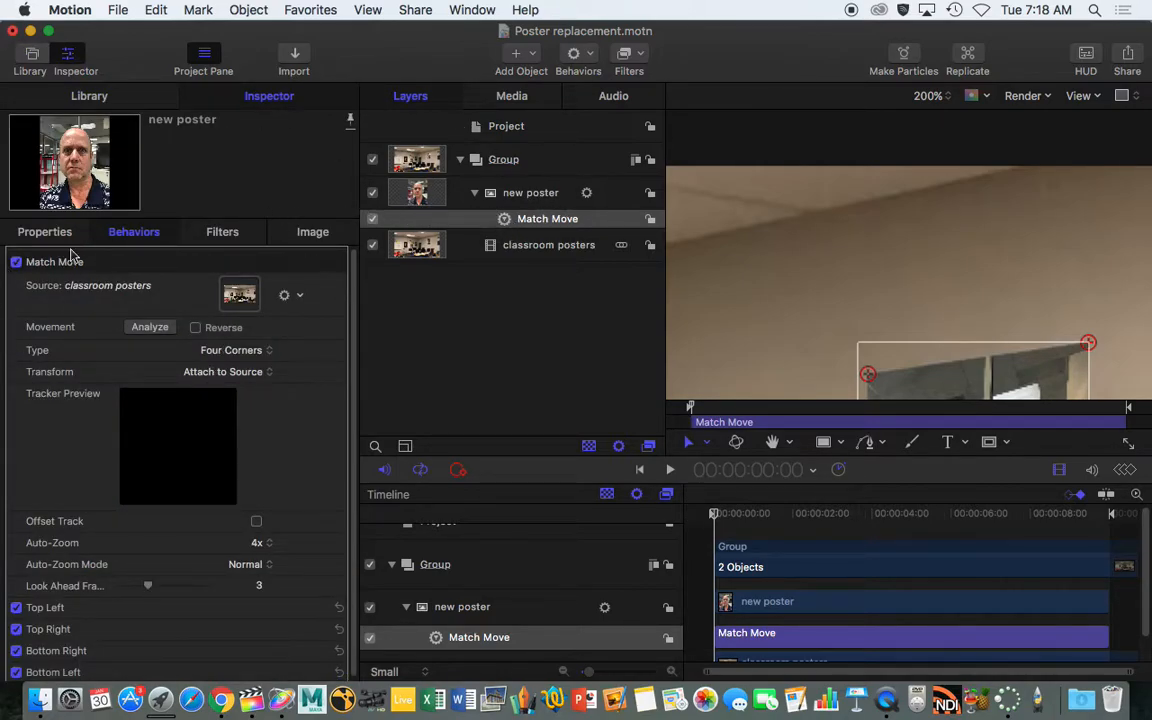
click(248, 354)
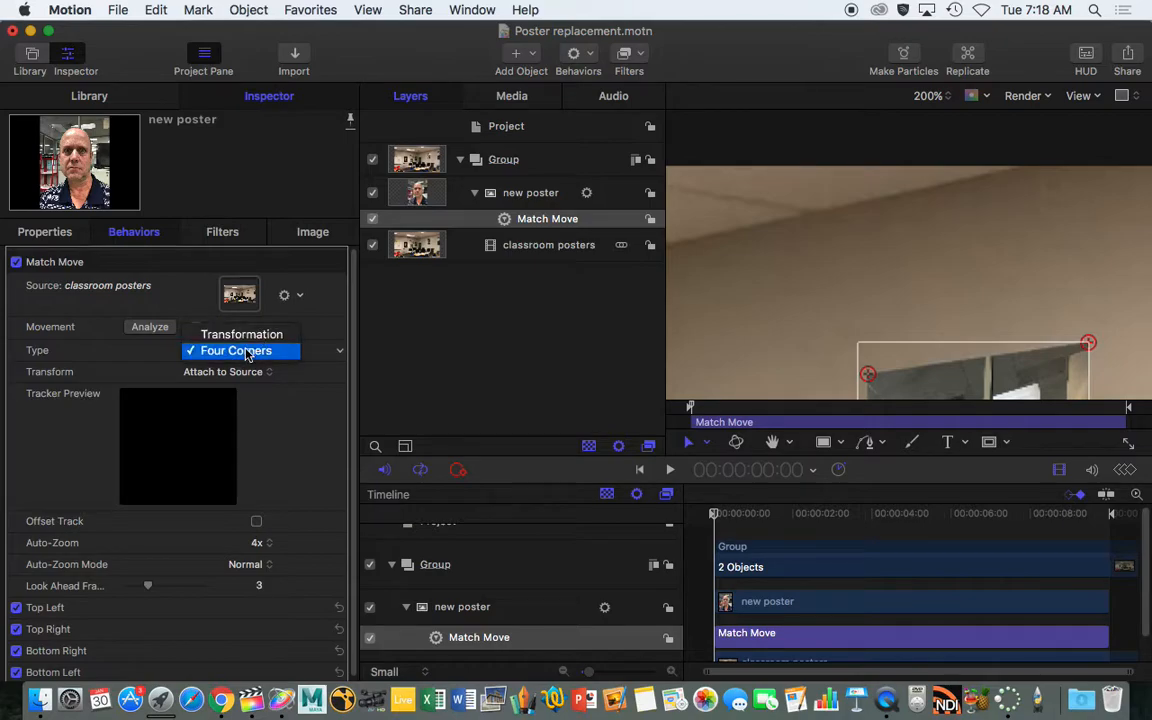
click(248, 354)
click(249, 373)
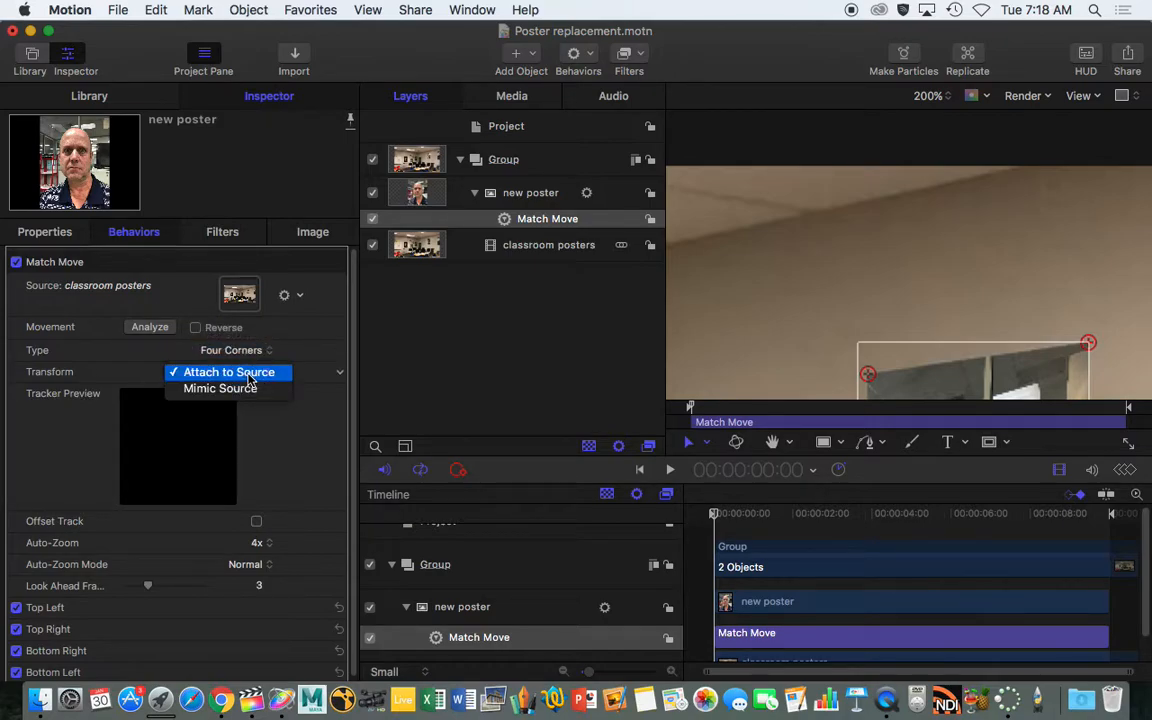
click(253, 390)
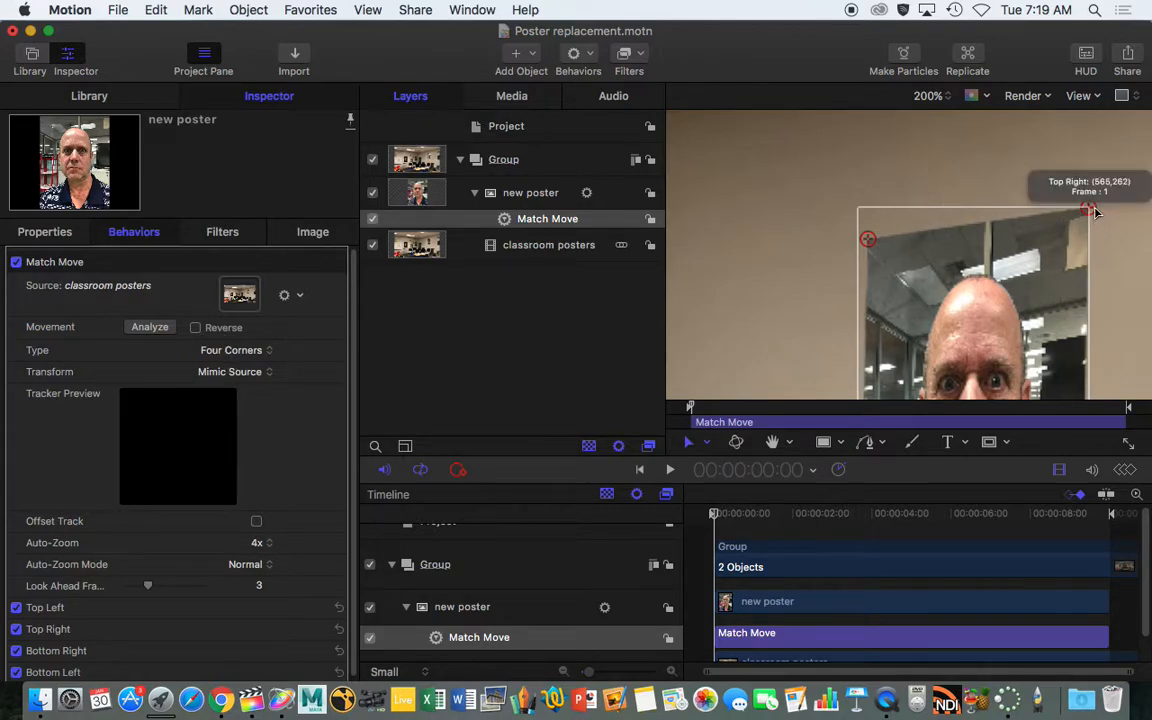
- Align the four Match Move trackers with the corners of the original poster in the classroom video
drag(1092, 210, 1085, 211)
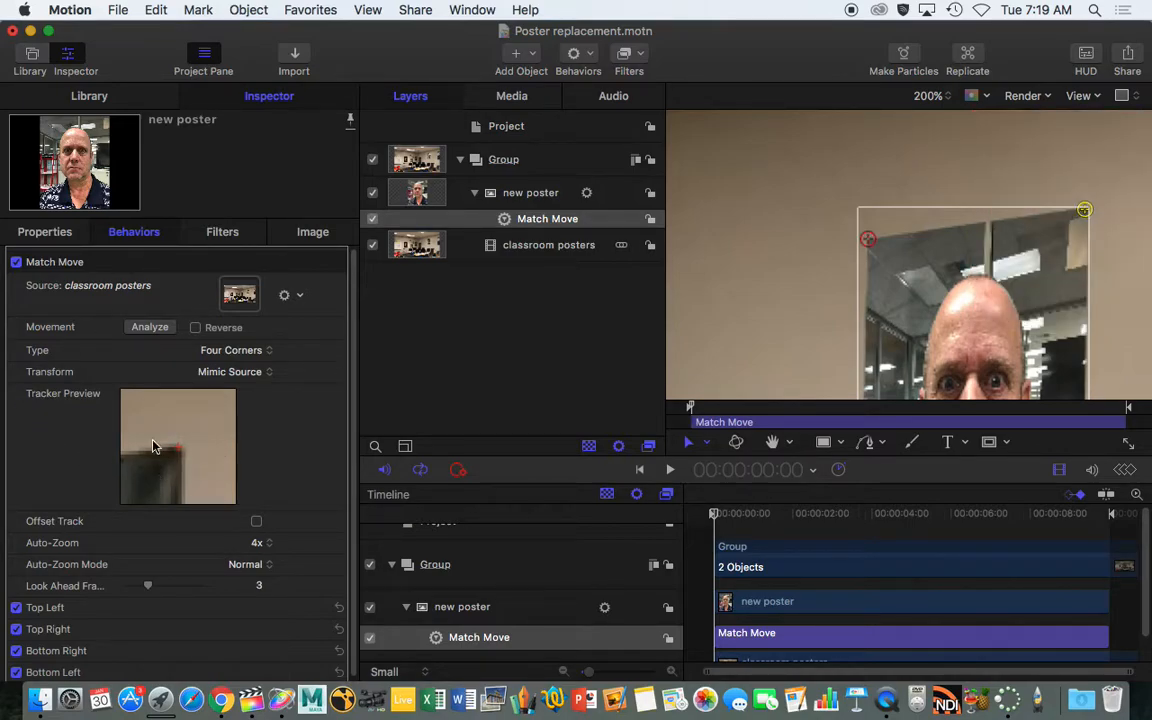
drag(1084, 210, 1086, 210)
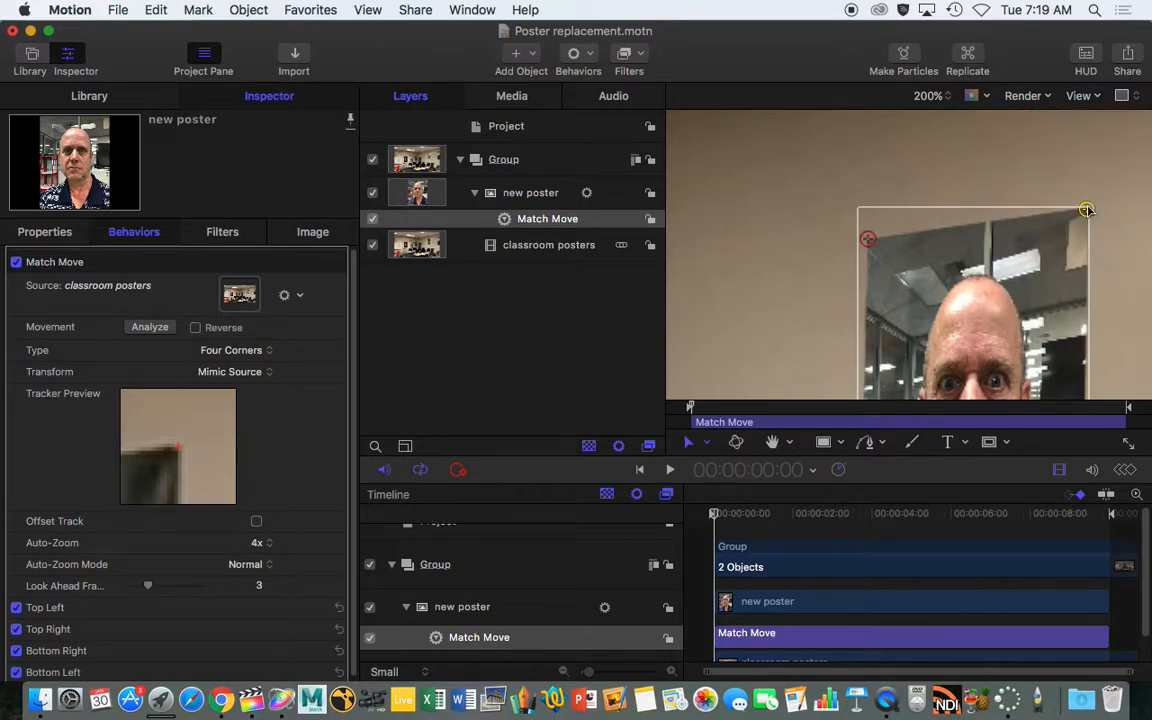
drag(867, 239, 870, 238)
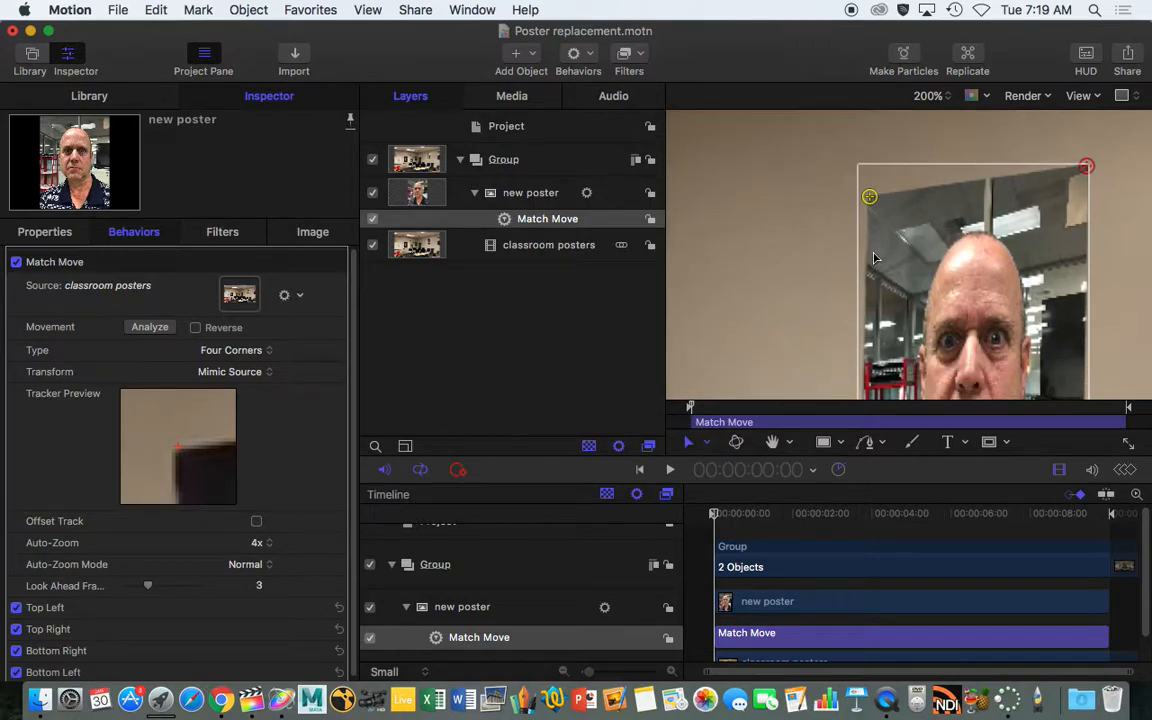
scroll(865, 300, down, 5)
drag(857, 334, 860, 329)
drag(1079, 330, 1078, 328)
- Fit the whole frame in an enlarged canvas and analyze the Match Move movement
click(934, 100)
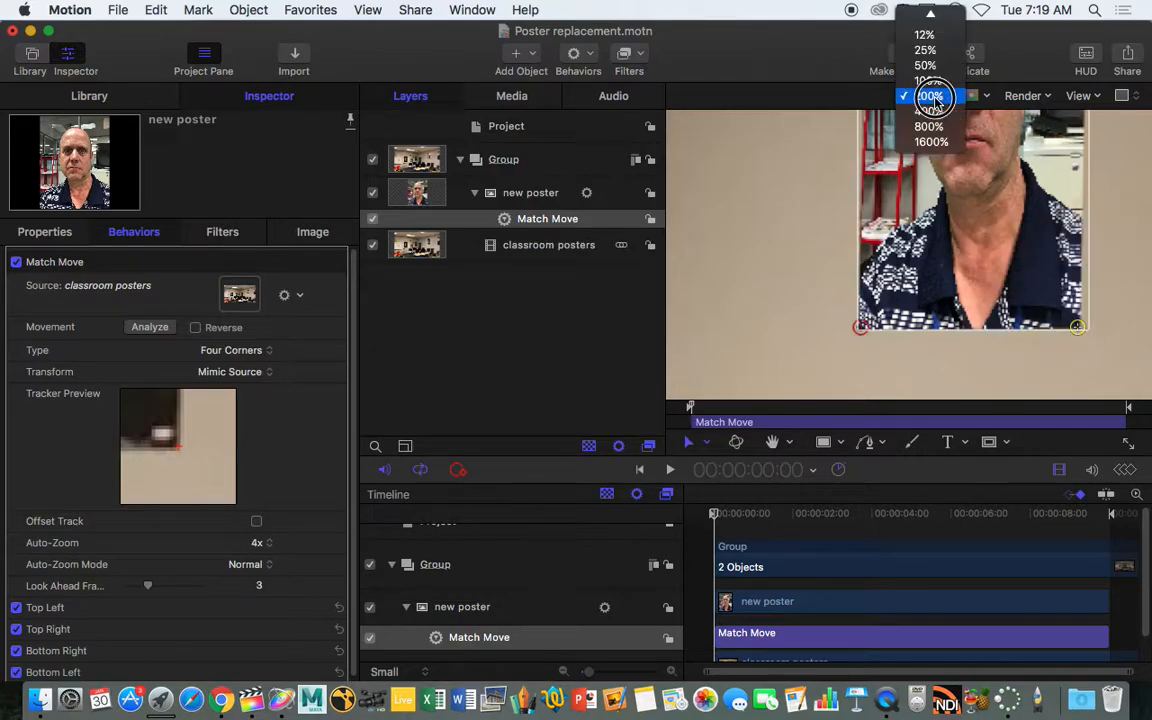
click(925, 18)
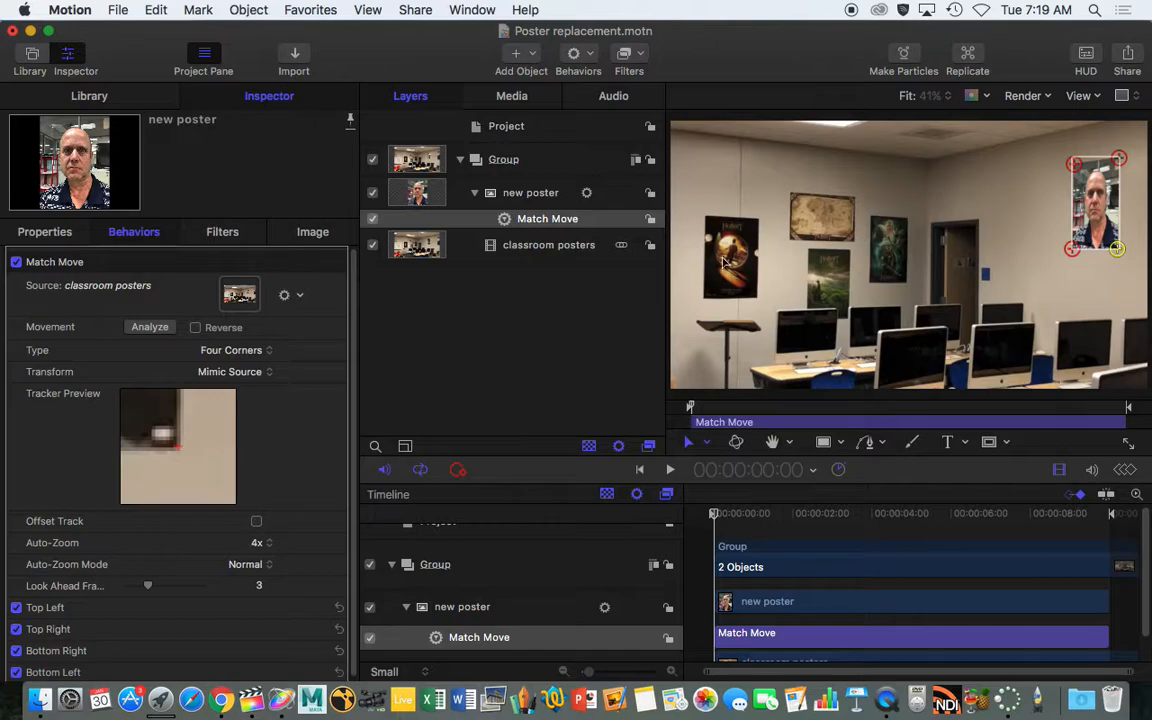
drag(667, 336, 590, 333)
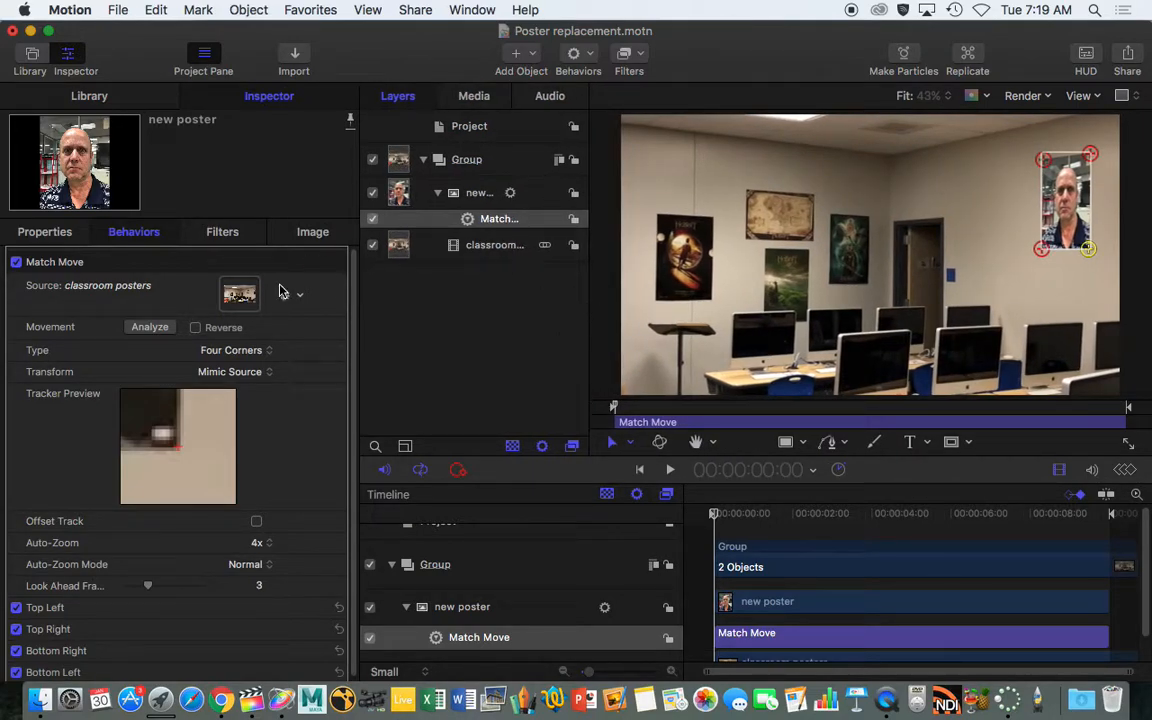
click(149, 327)
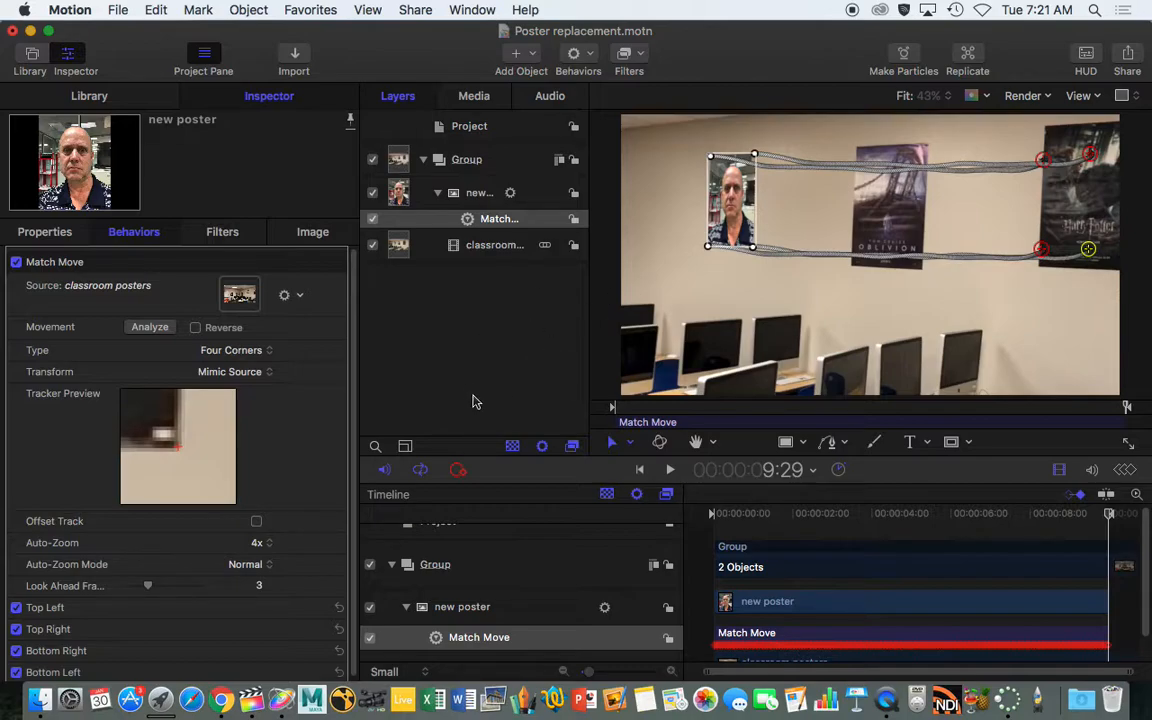
- Deselect everything and play back the project to check how the new poster follows the wall
click(478, 368)
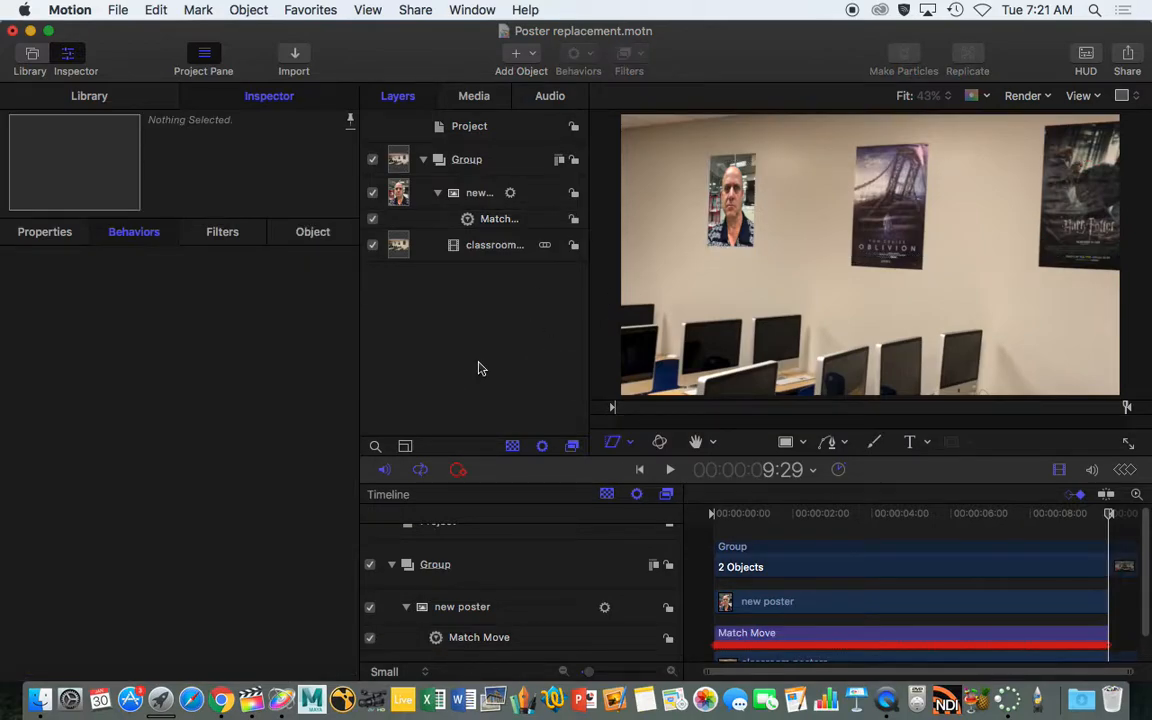
click(670, 472)
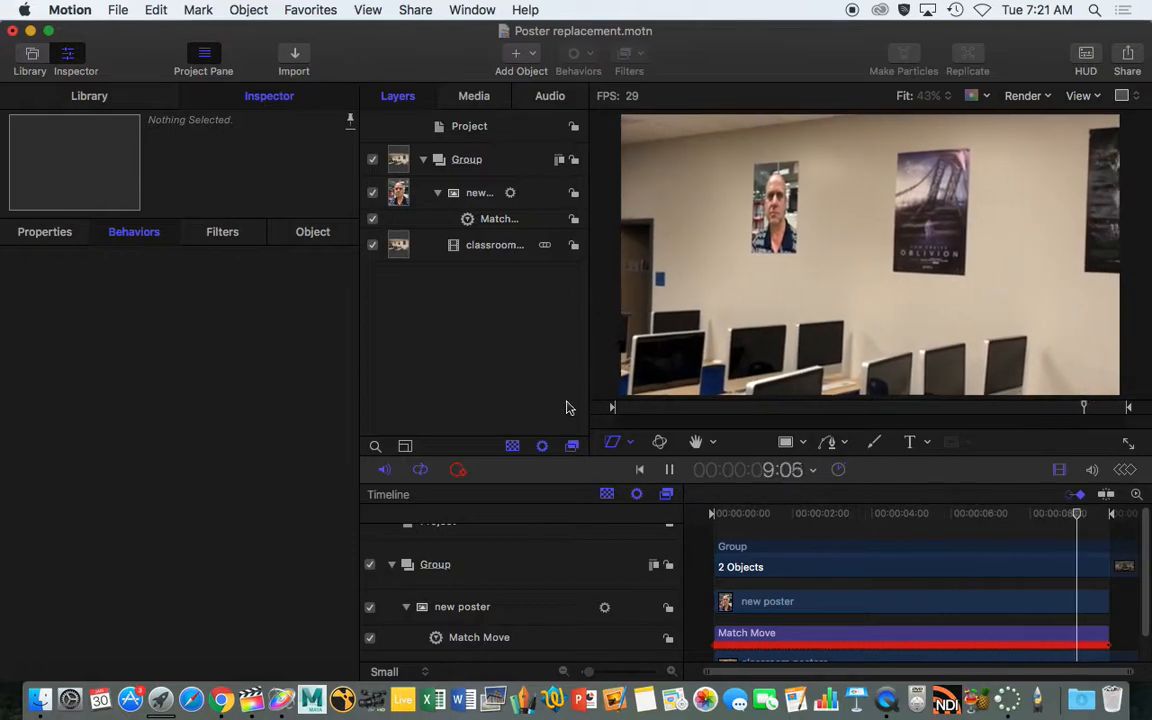
click(670, 471)
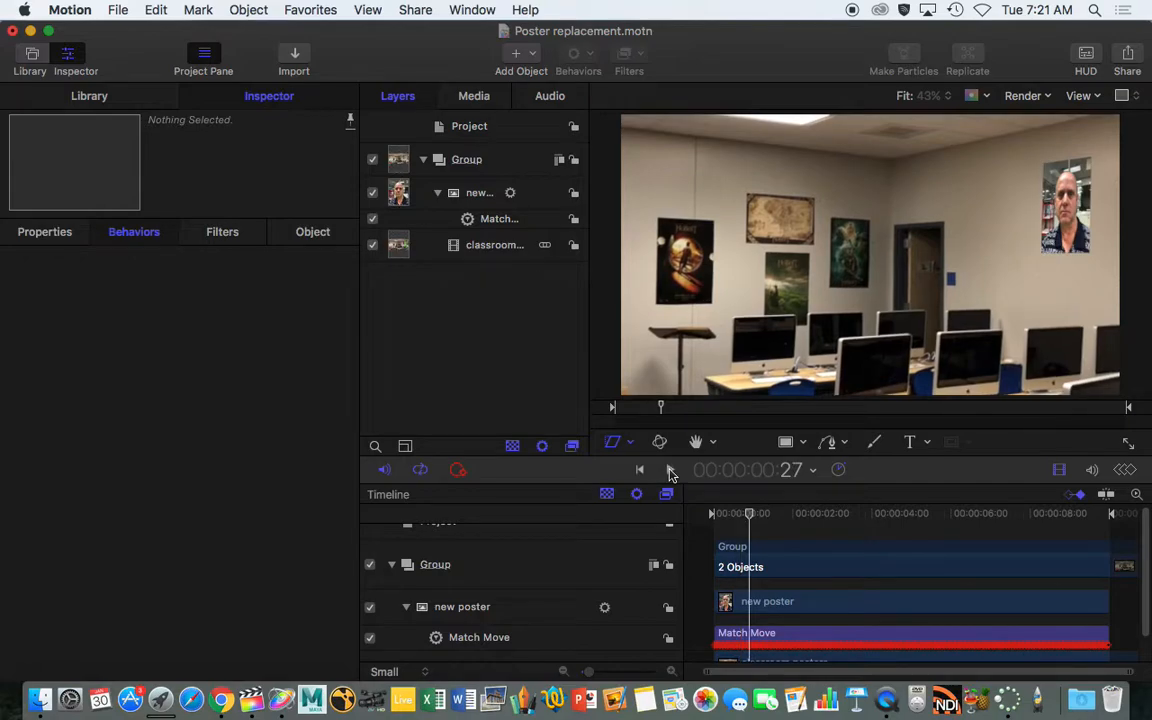
- Export the project as a QuickTime movie with the H.264 codec, saved as Poster replacement on the Desktop
click(1128, 56)
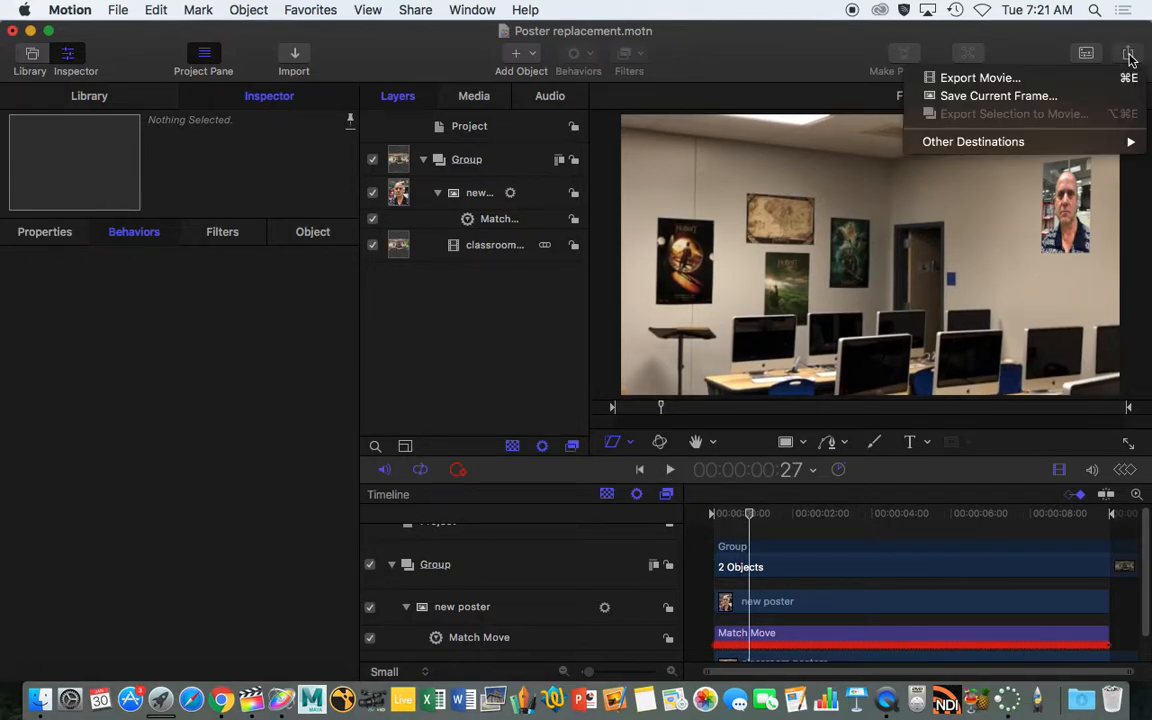
click(1130, 57)
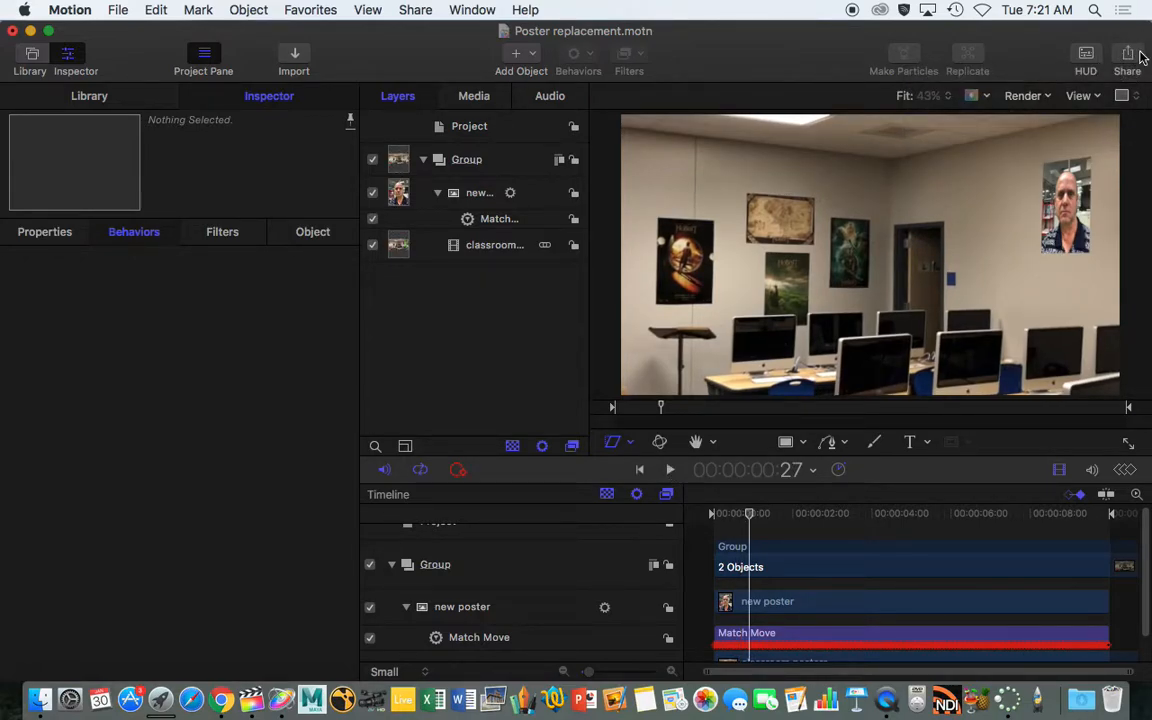
click(1133, 54)
click(1020, 78)
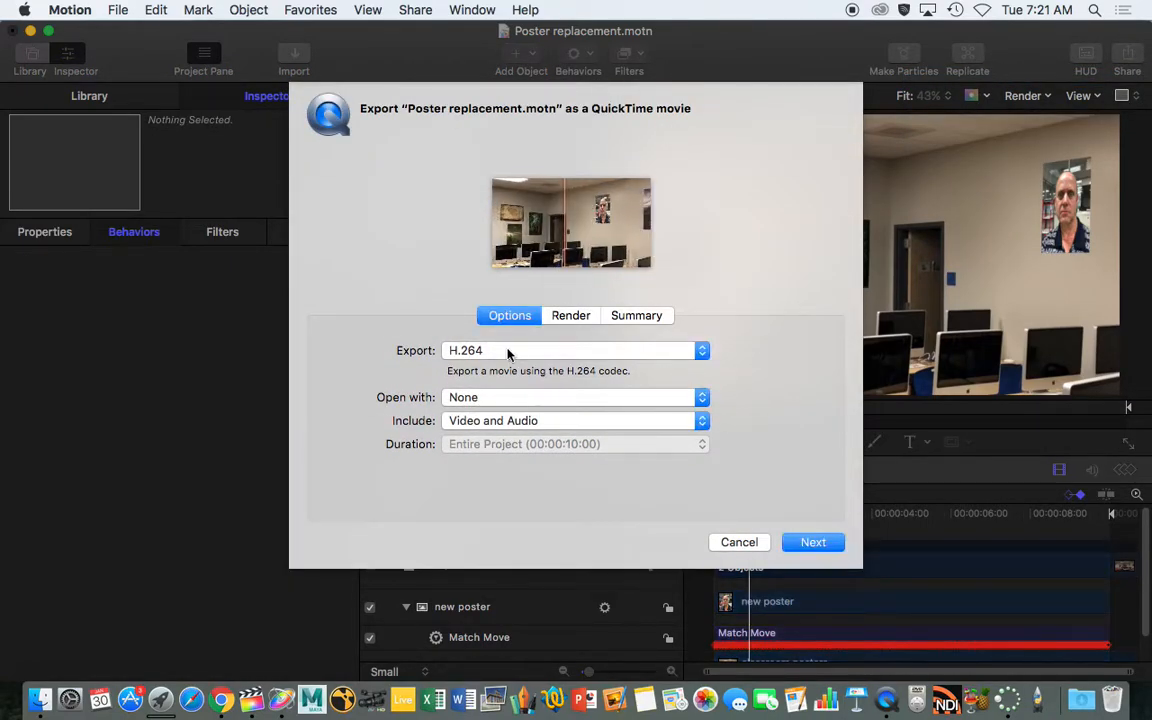
click(478, 351)
click(488, 229)
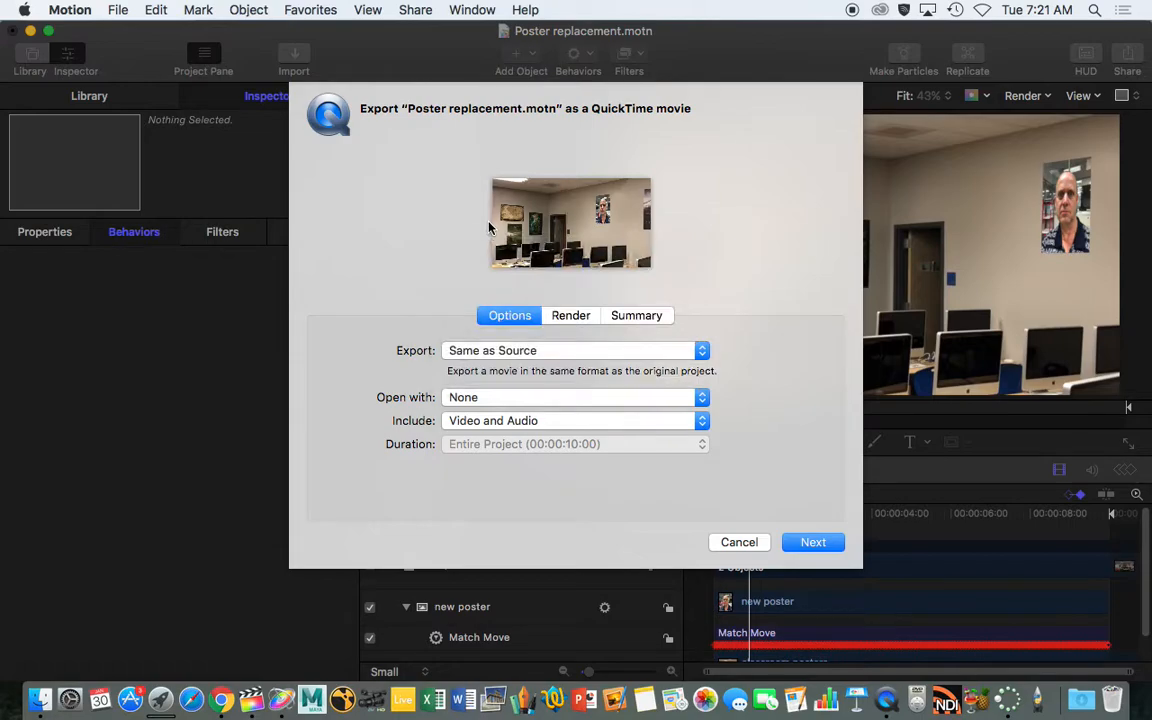
click(445, 351)
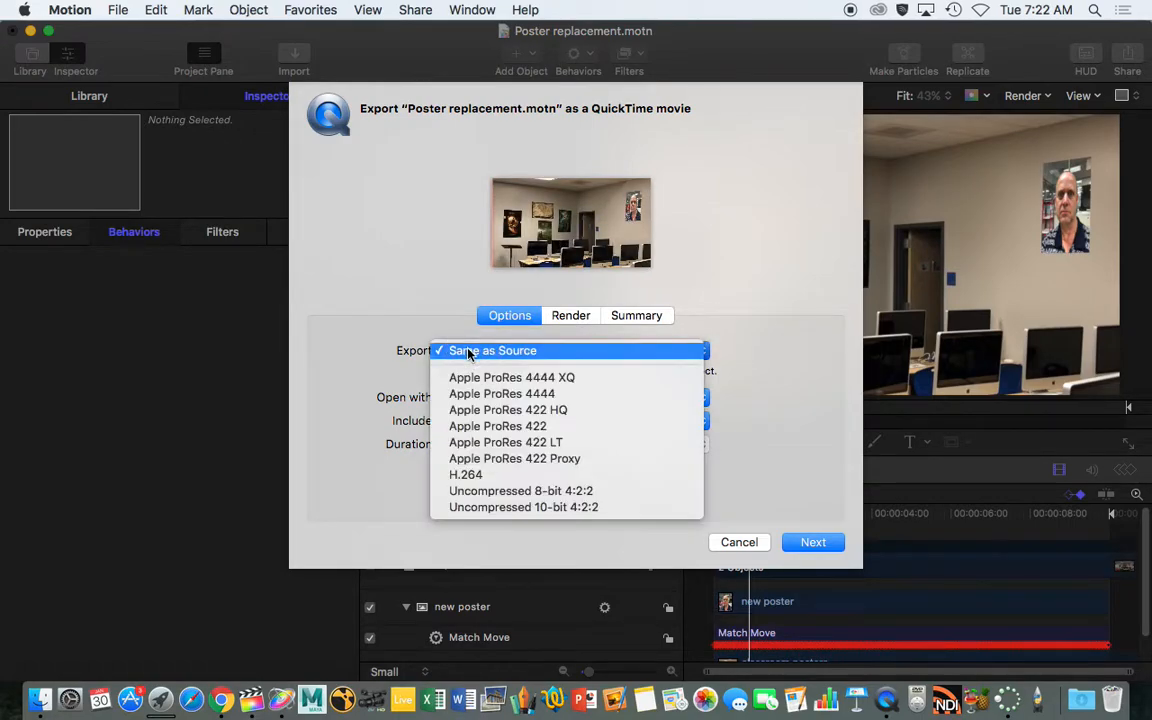
click(476, 483)
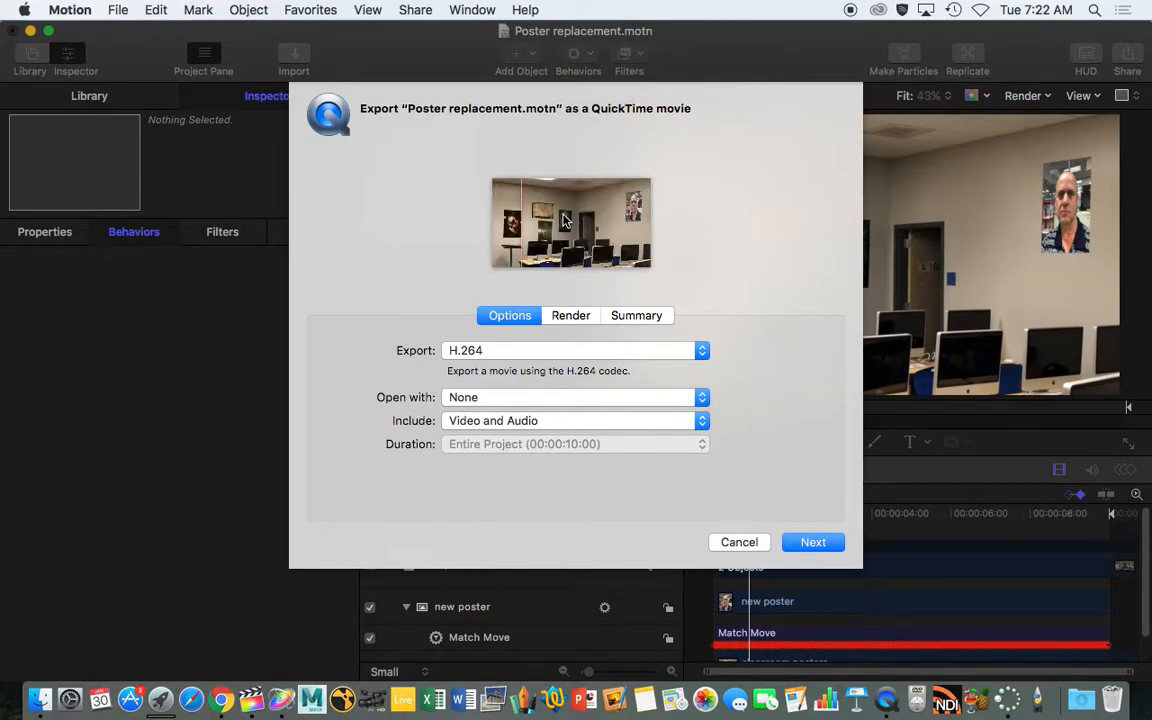
click(803, 543)
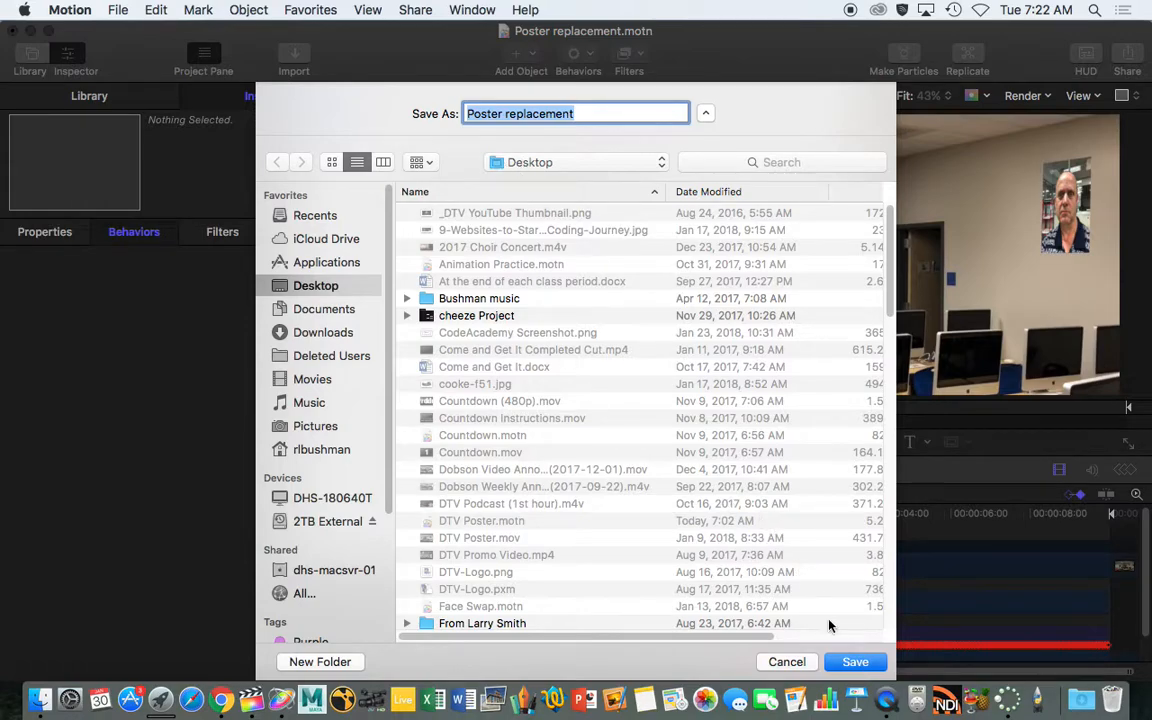
click(855, 662)
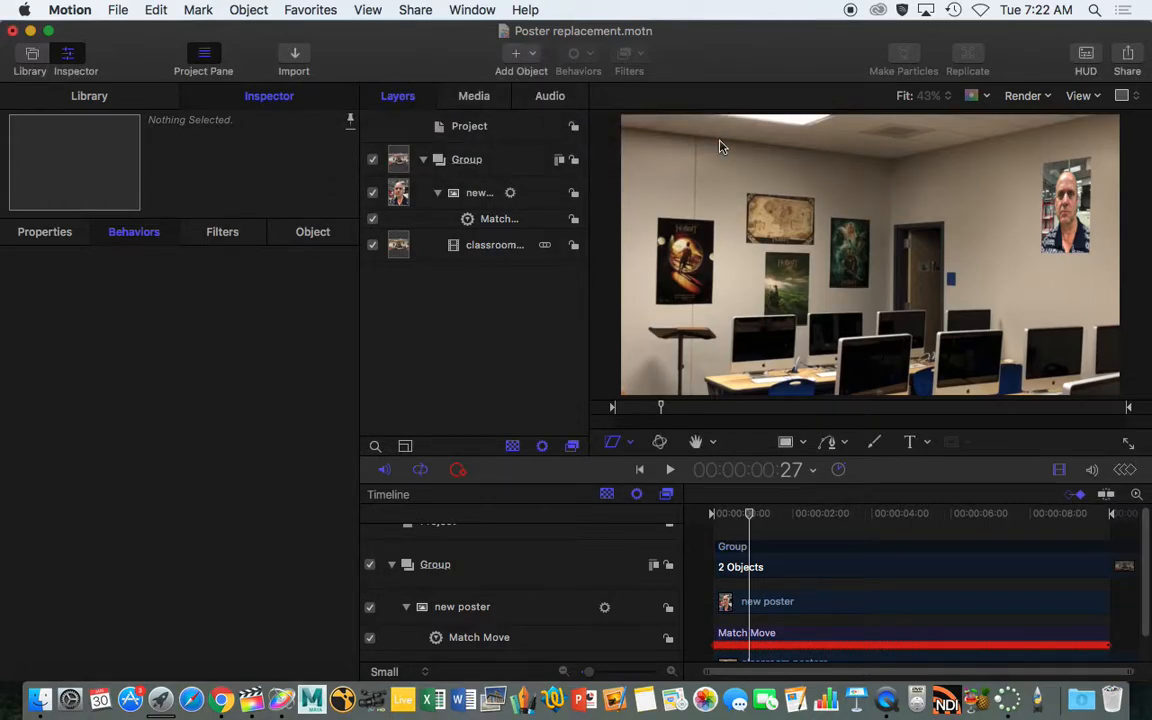
- Switch to Finder, sort the Desktop files by date modified and open the exported Poster replacement.mov
click(40, 699)
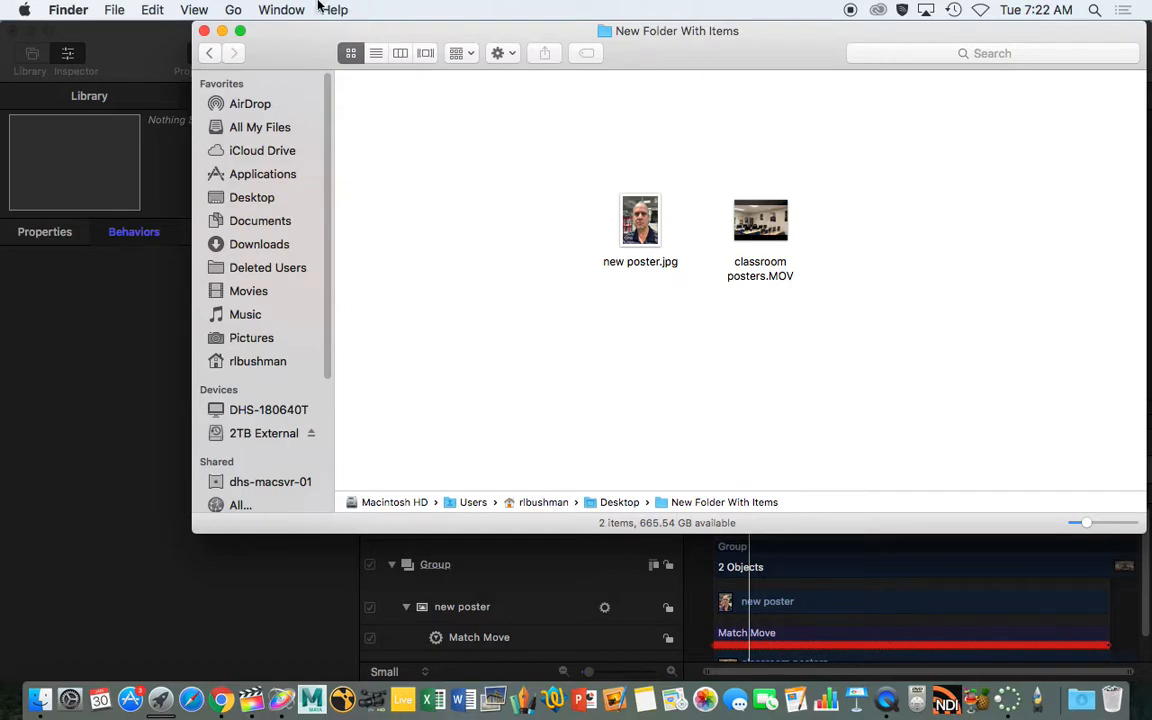
click(251, 197)
scroll(424, 180, up, 10)
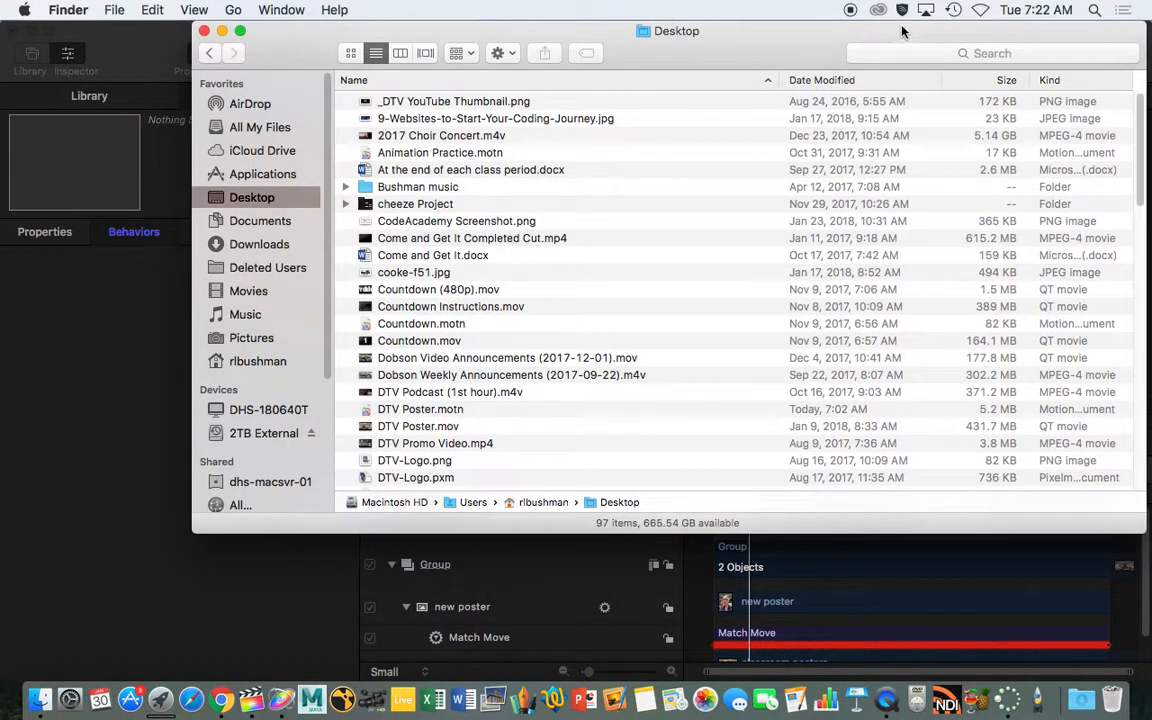
click(870, 82)
double_click(400, 101)
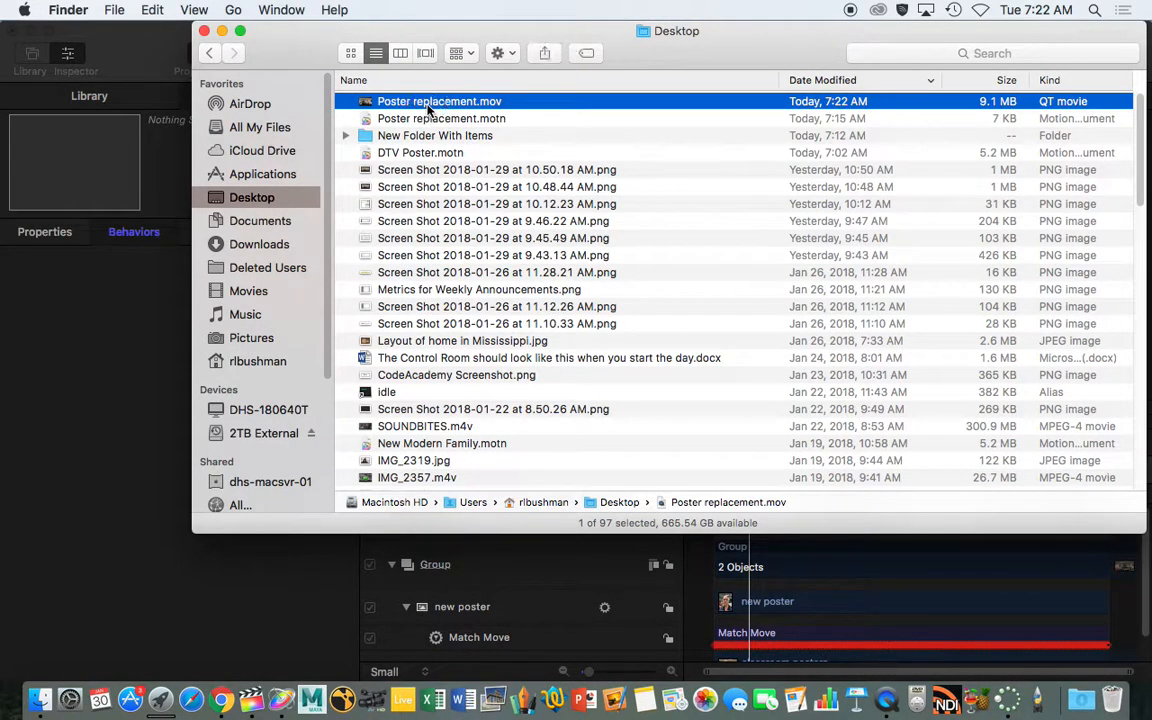
- Play the exported movie in QuickTime Player to check the replaced poster, and close its window
click(577, 551)
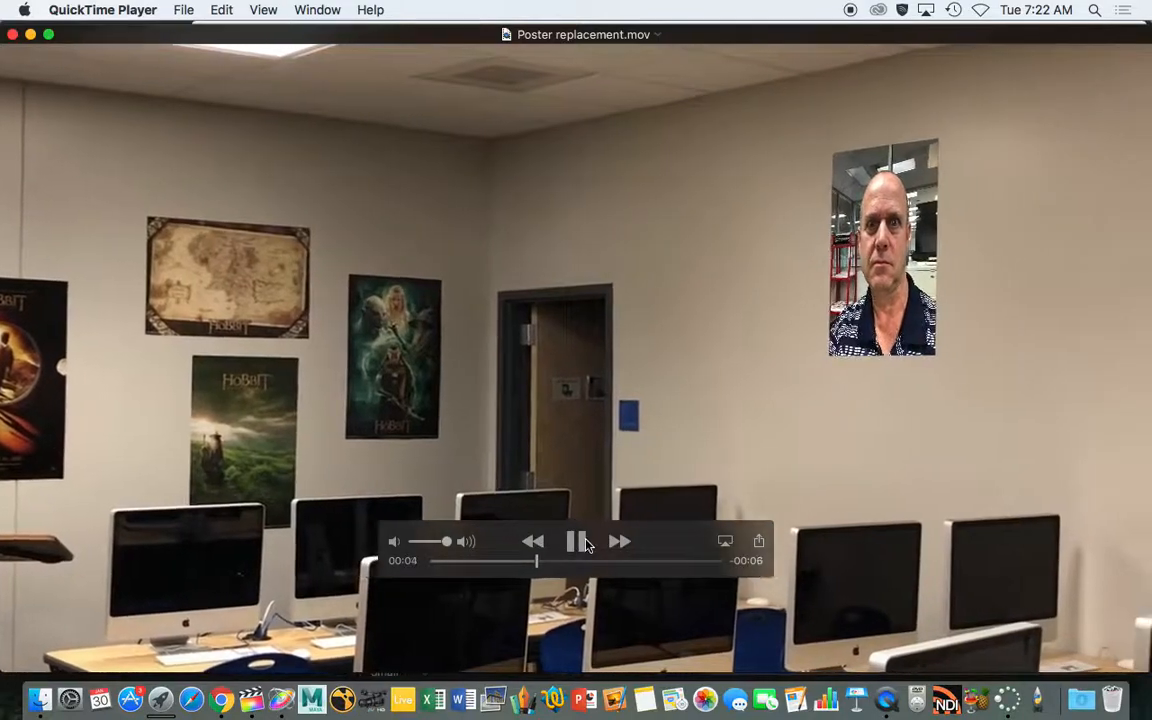
click(577, 541)
click(13, 35)
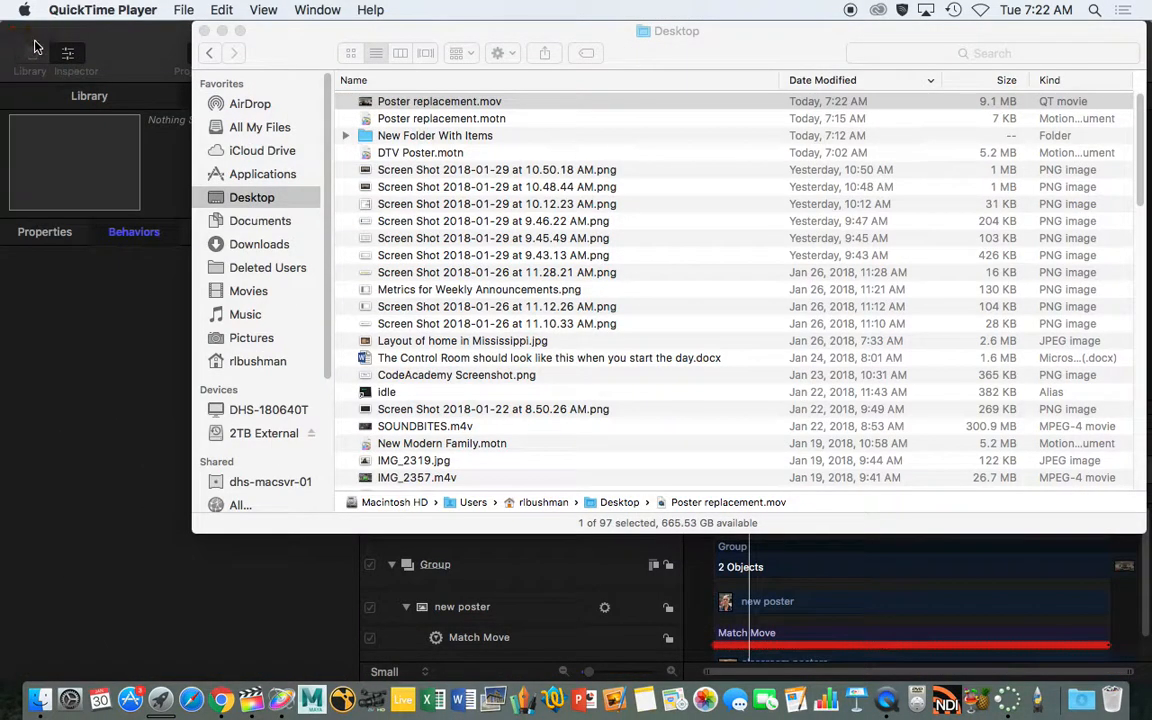